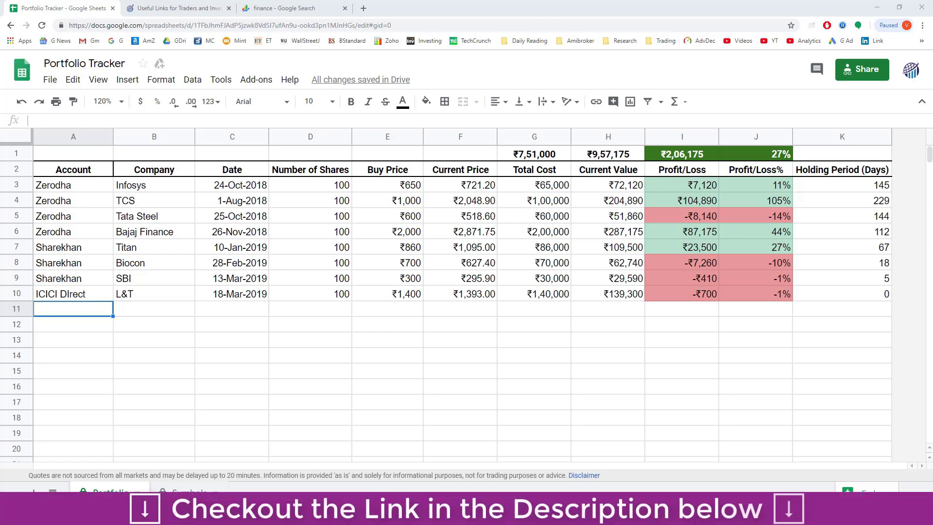
Glance at the useful-links tab, then open the Symbols sheet listing stock symbols and prices
{"action": "key", "text": "ctrl+Tab"}
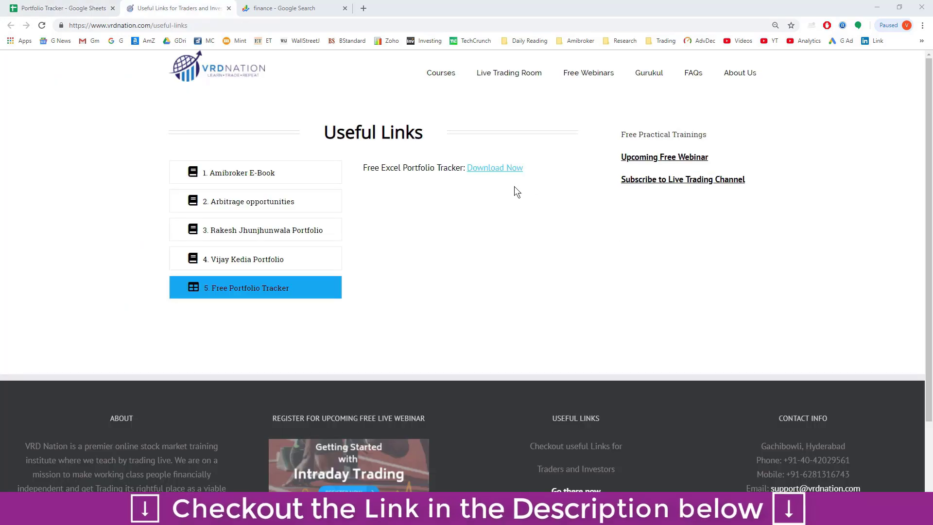
{"action": "key", "text": "ctrl+shift+Tab"}
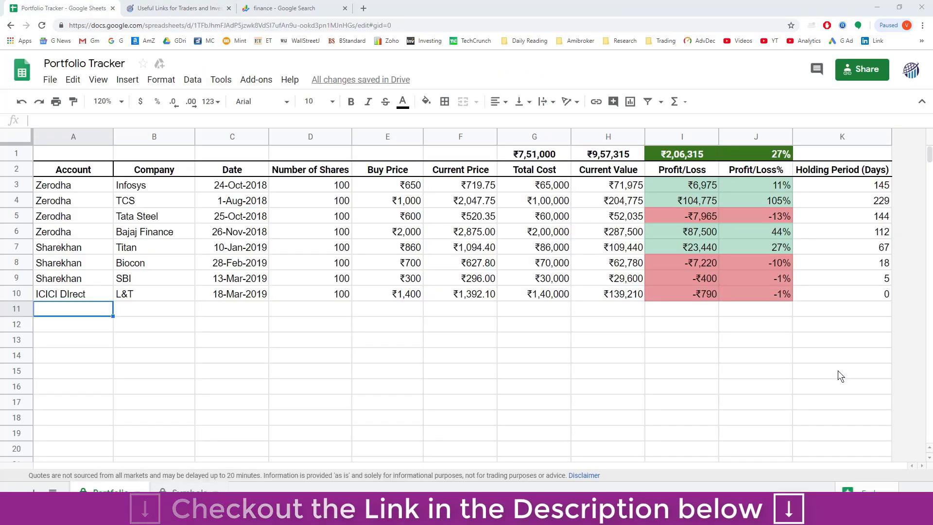
{"action": "left_click", "coordinate": [51, 79]}
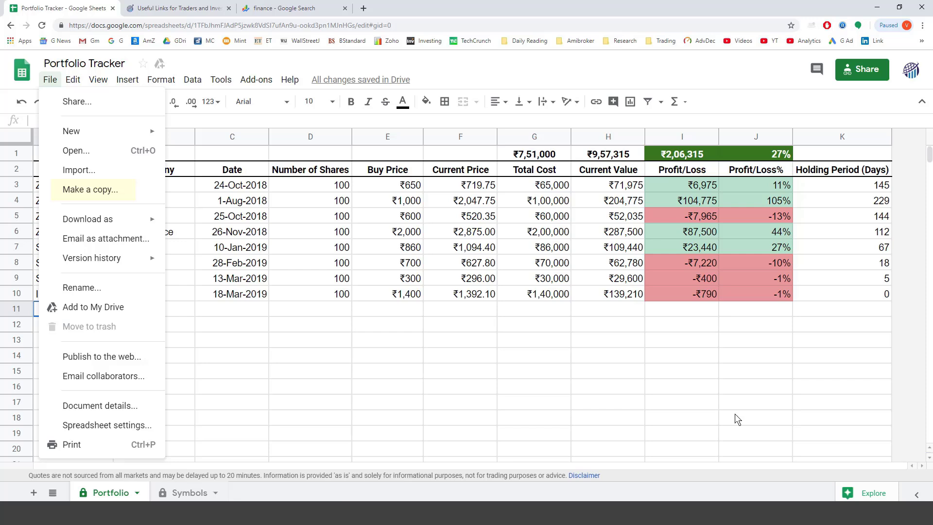
{"action": "left_click", "coordinate": [902, 511]}
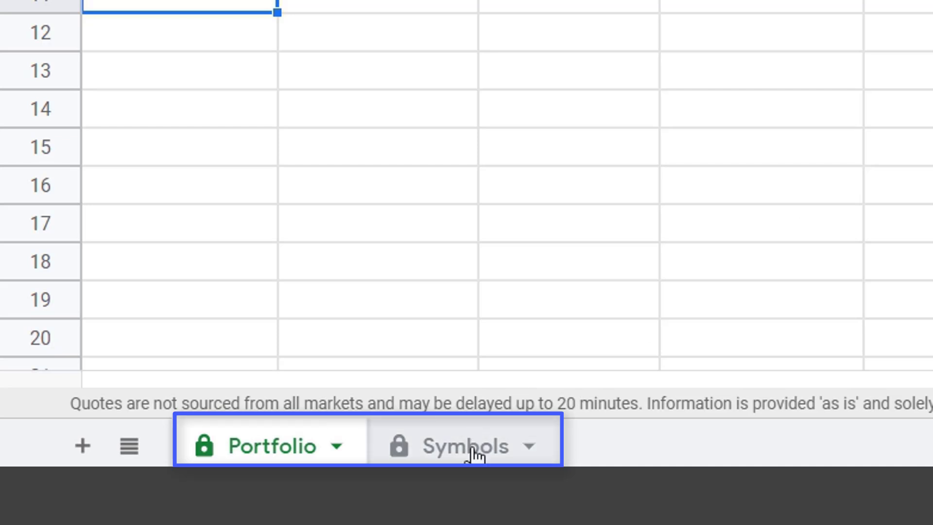
{"action": "left_click", "coordinate": [475, 456]}
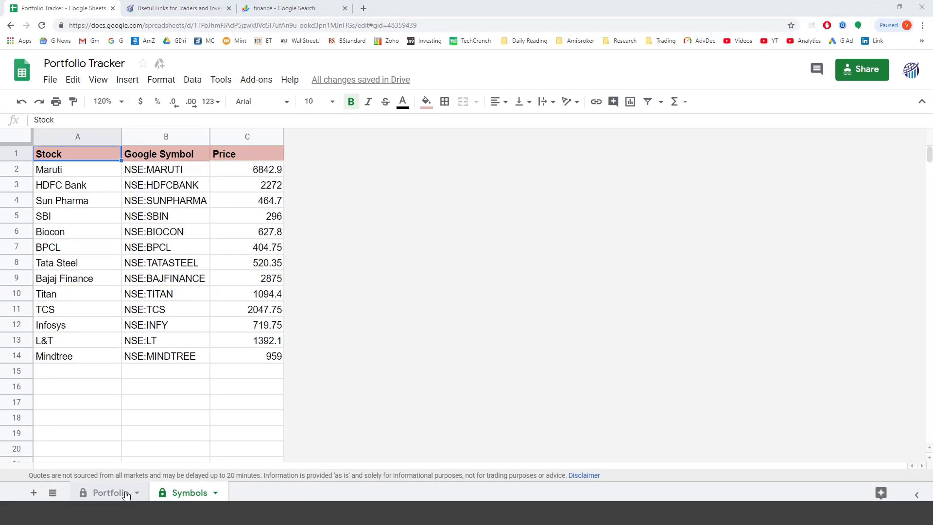
Go back to the Portfolio sheet showing ₹7,51,000 total cost
{"action": "left_click", "coordinate": [306, 446]}
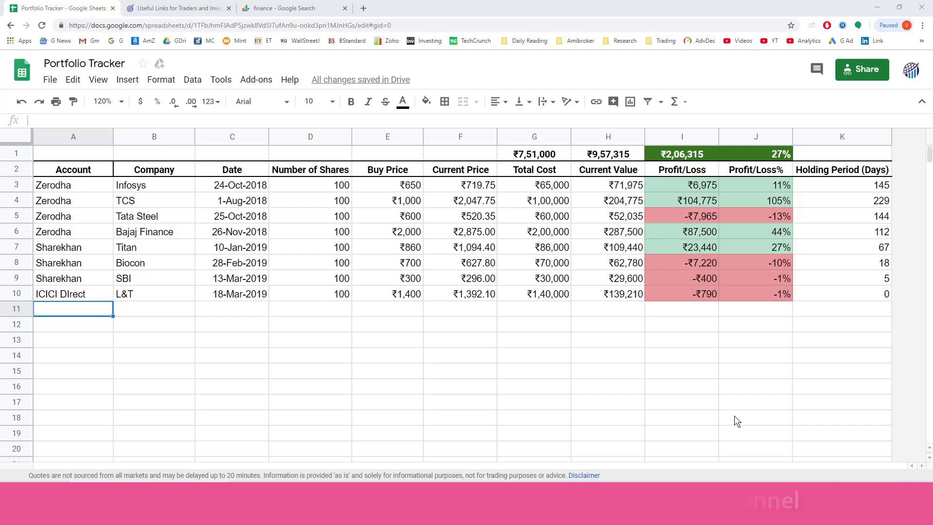
Open the Symbols sheet listing the 13 stocks' NSE symbols and prices
{"action": "left_click", "coordinate": [190, 493]}
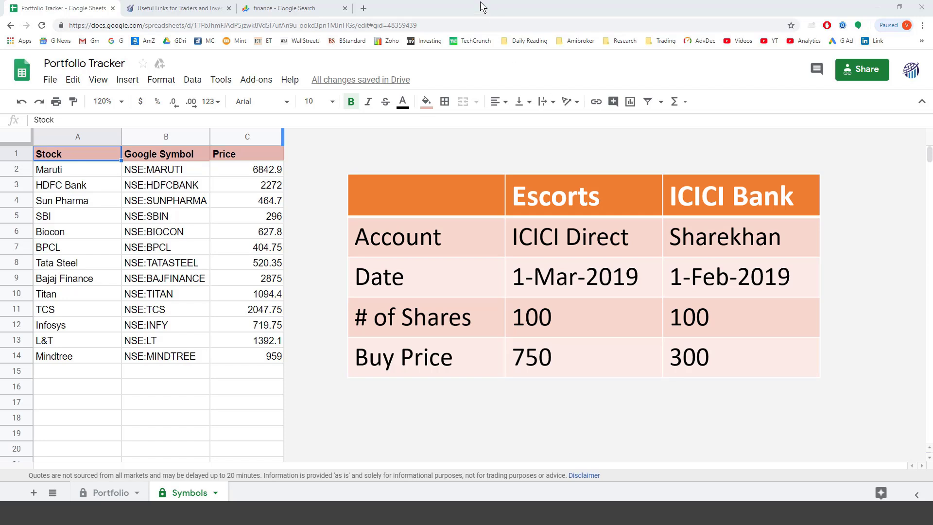
Search Google Finance for 'escorts' to get the NSE:ESCORTS ticker, then return to the spreadsheet
{"action": "left_click", "coordinate": [320, 14]}
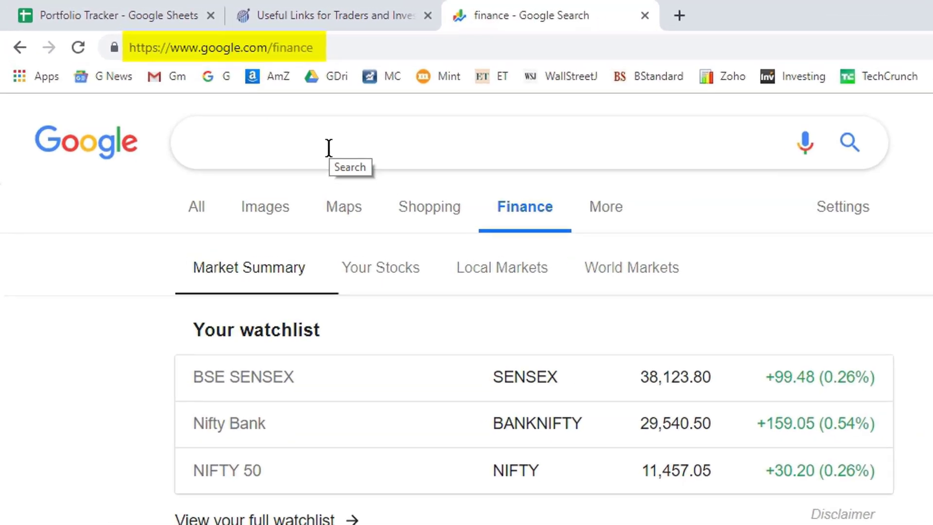
{"action": "left_click", "coordinate": [328, 147]}
{"action": "type", "text": "escorts"}
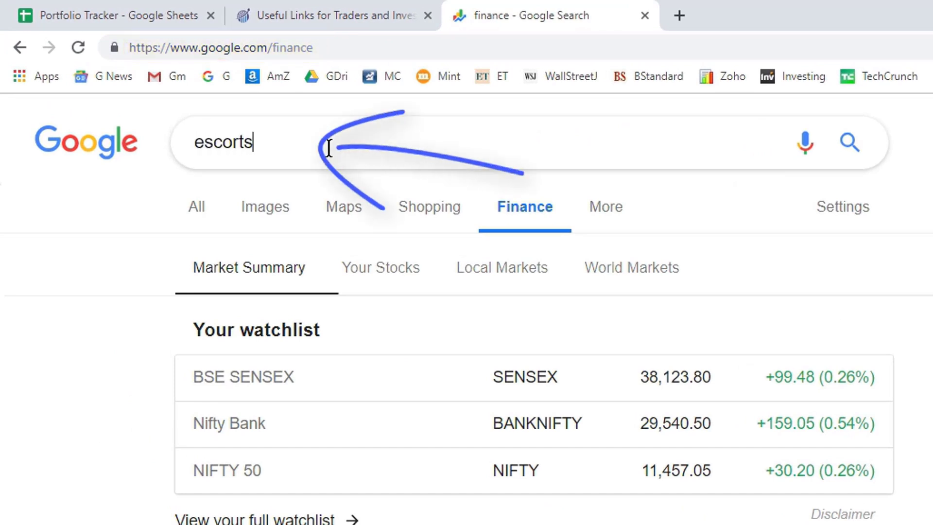
{"action": "key", "text": "Return"}
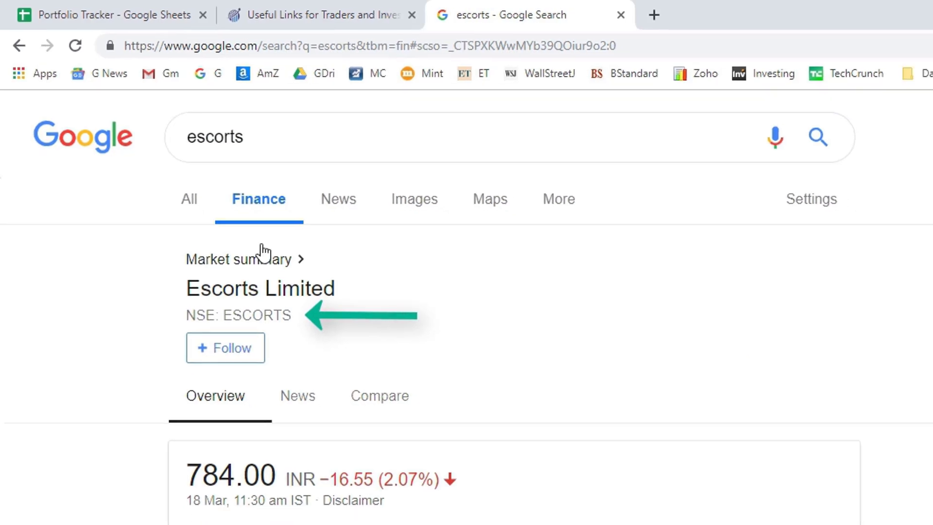
{"action": "left_click", "coordinate": [179, 18]}
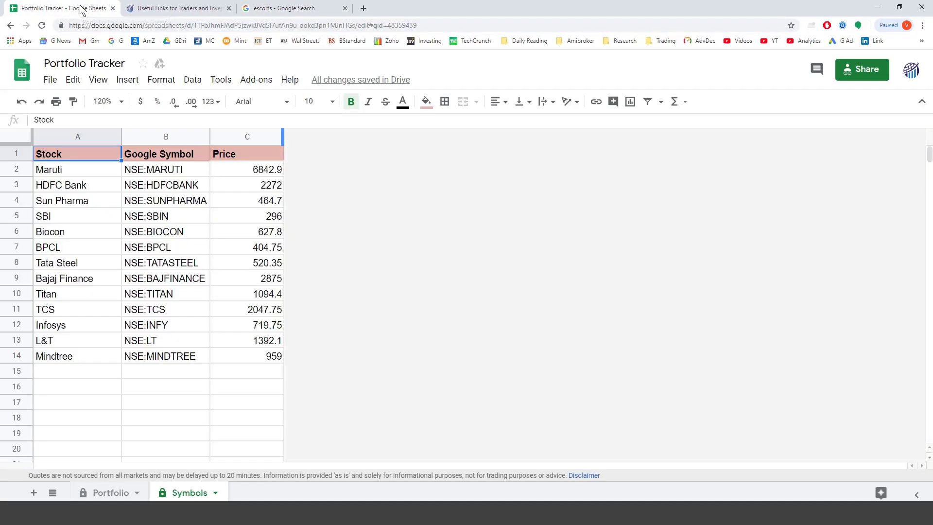
Enter Escorts in A15 and NSE:ESCORTS in B15 of the Symbols sheet
{"action": "left_click", "coordinate": [80, 369]}
{"action": "type", "text": "Esc"}
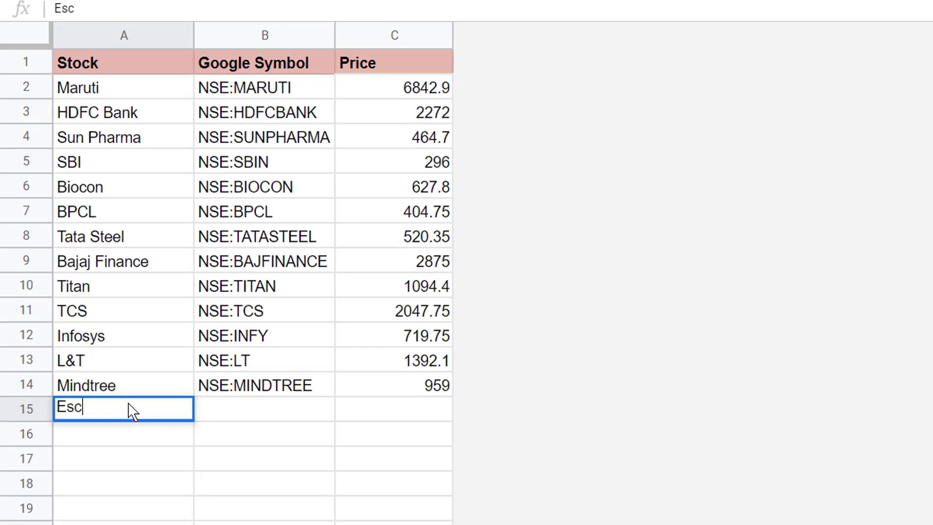
{"action": "type", "text": "orts"}
{"action": "key", "text": "Tab"}
{"action": "type", "text": "NSE"}
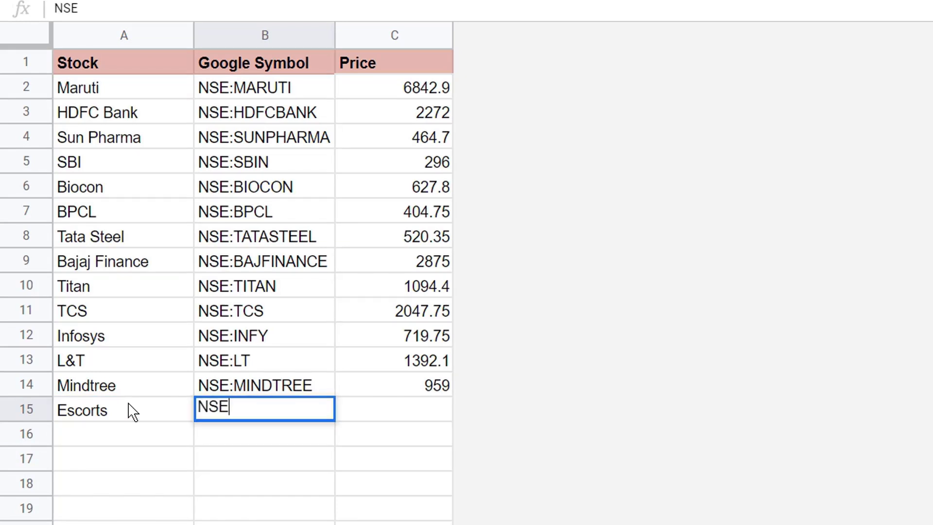
{"action": "type", "text": ":ESCORTS"}
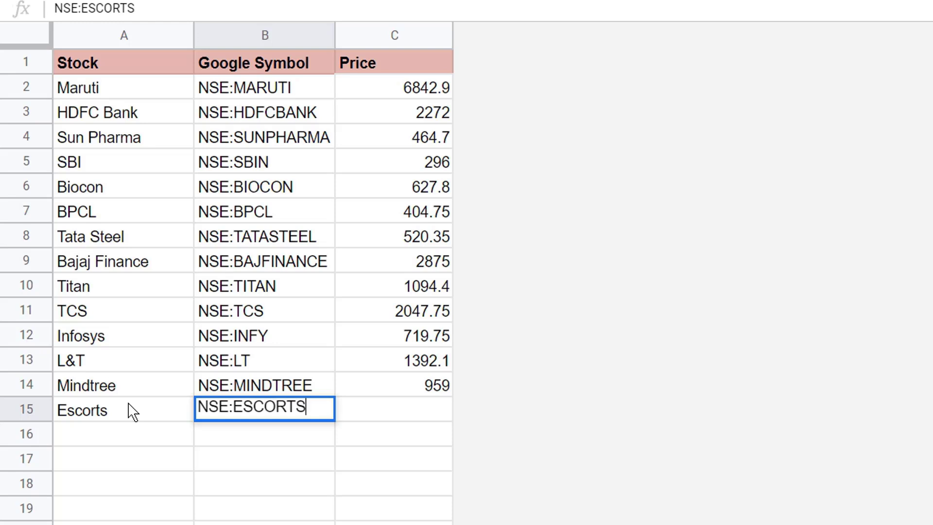
{"action": "key", "text": "Tab"}
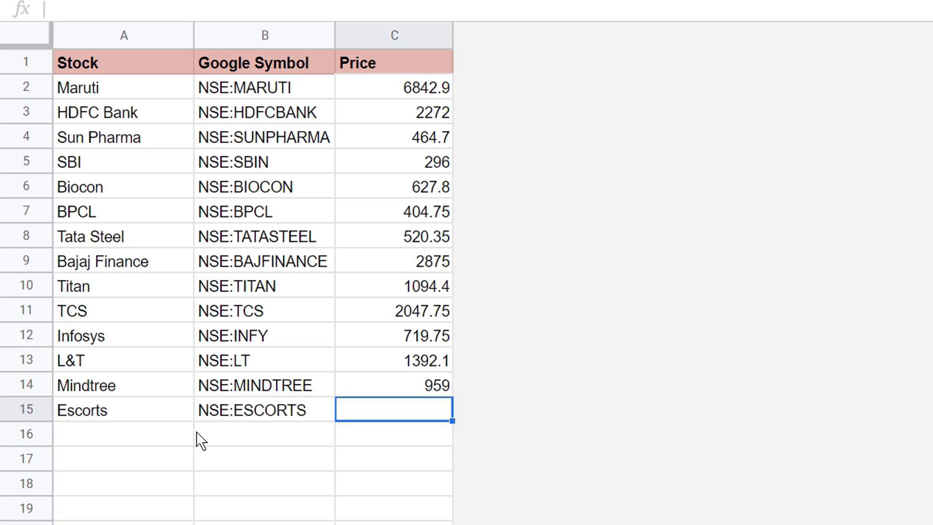
Copy the C14 price formula into C15 so Escorts shows 781.1
{"action": "left_click", "coordinate": [407, 391]}
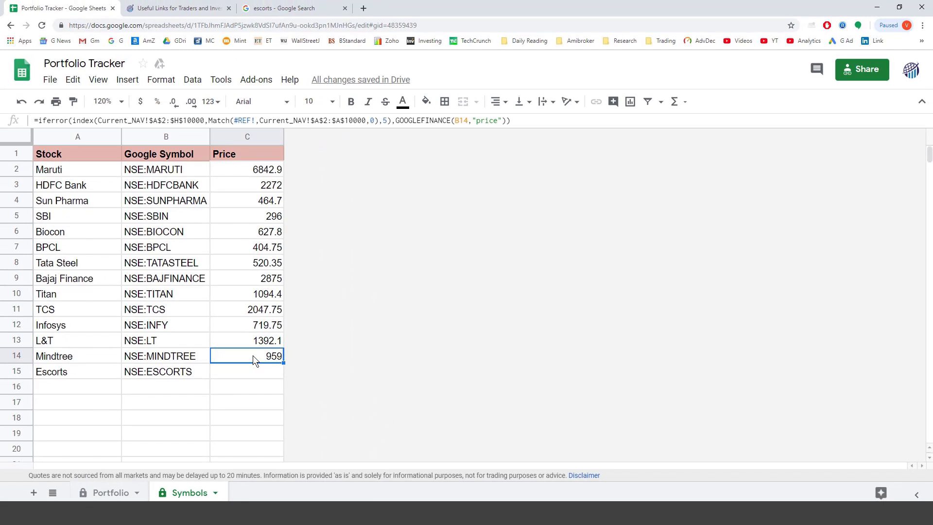
{"action": "key", "text": "ctrl+c"}
{"action": "left_click", "coordinate": [253, 370]}
{"action": "right_click", "coordinate": [252, 370]}
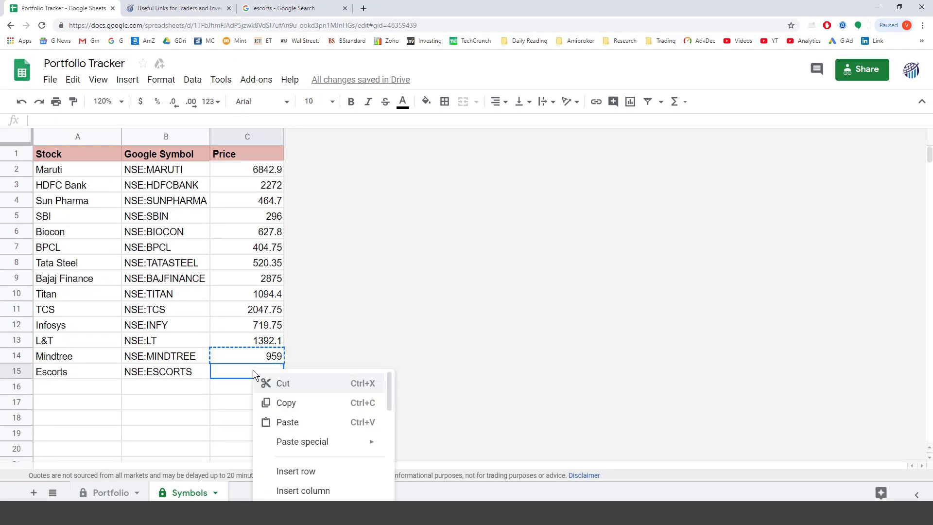
{"action": "left_click", "coordinate": [284, 422]}
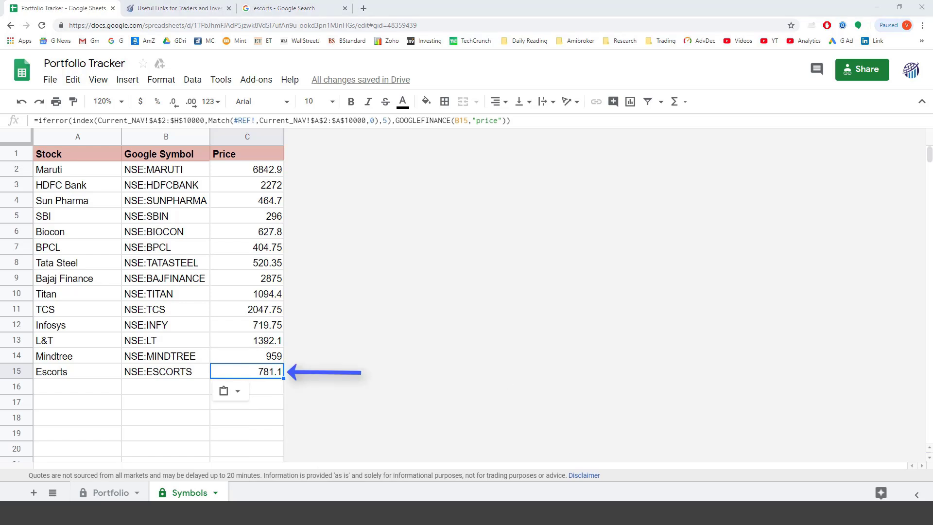
{"action": "left_click", "coordinate": [109, 492]}
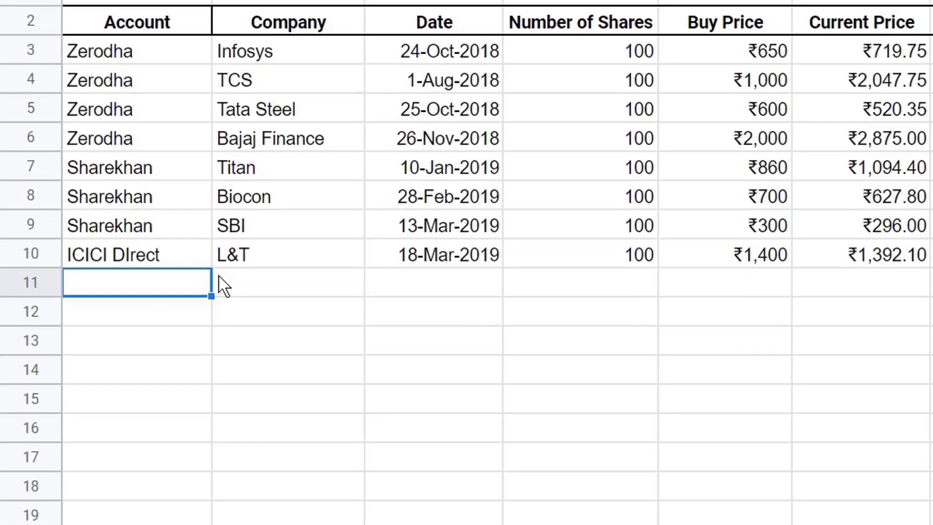
Fill row 11 with the ICICI Direct account and Escorts as the company
{"action": "type", "text": "ic"}
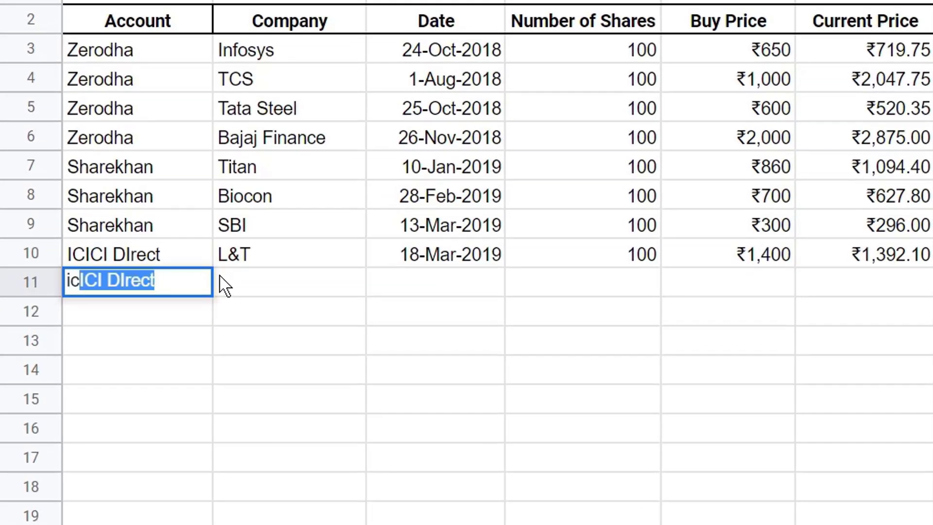
{"action": "key", "text": "Tab"}
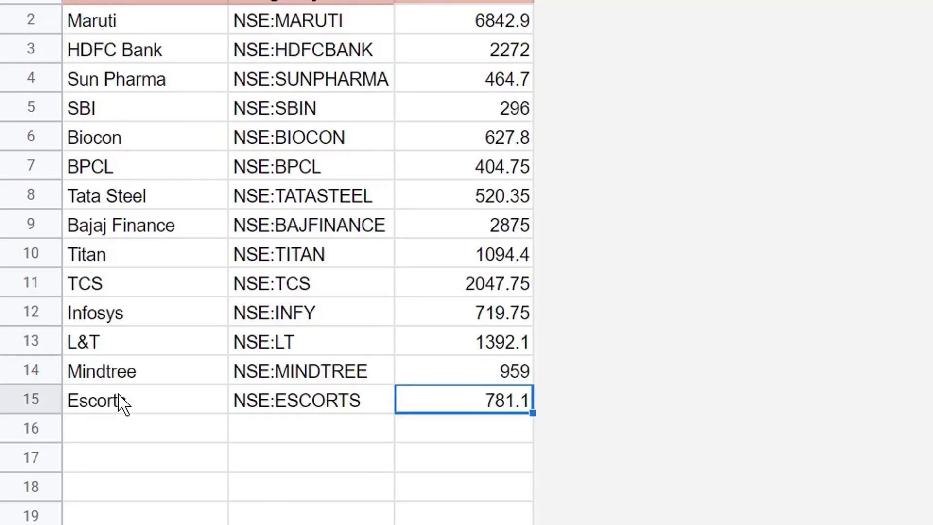
{"action": "left_click", "coordinate": [108, 403]}
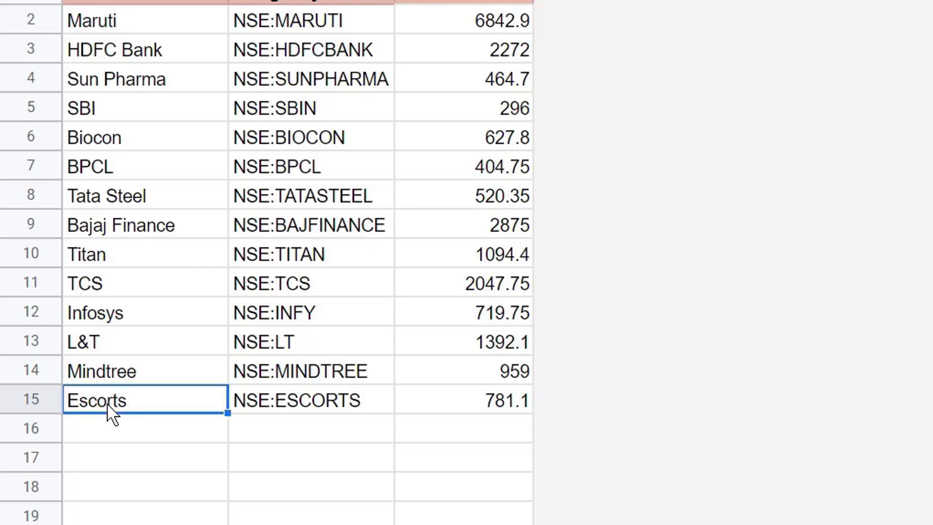
{"action": "key", "text": "ctrl+c"}
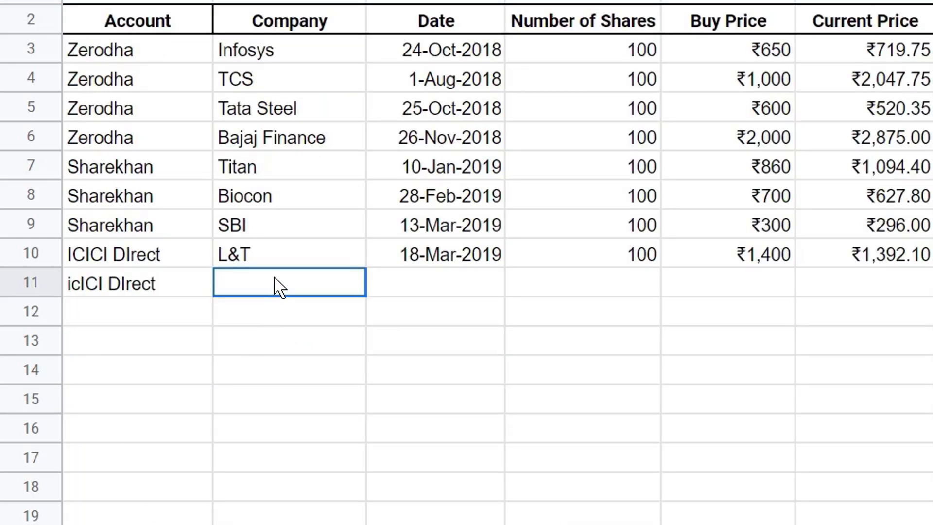
{"action": "right_click", "coordinate": [276, 285]}
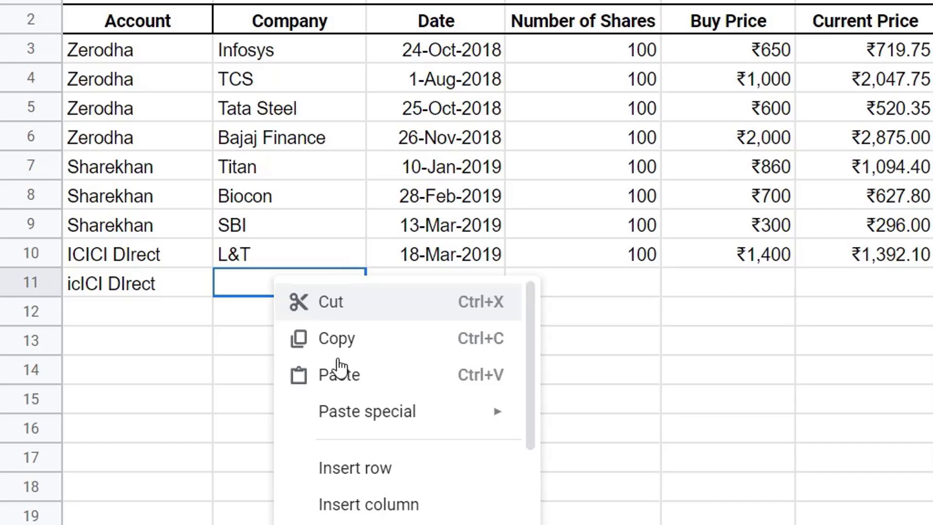
{"action": "left_click", "coordinate": [340, 374]}
{"action": "left_click", "coordinate": [430, 292]}
Enter purchase date 1-Mar-2019, 100 shares and a ₹750 buy price for Escorts
{"action": "type", "text": "1-"}
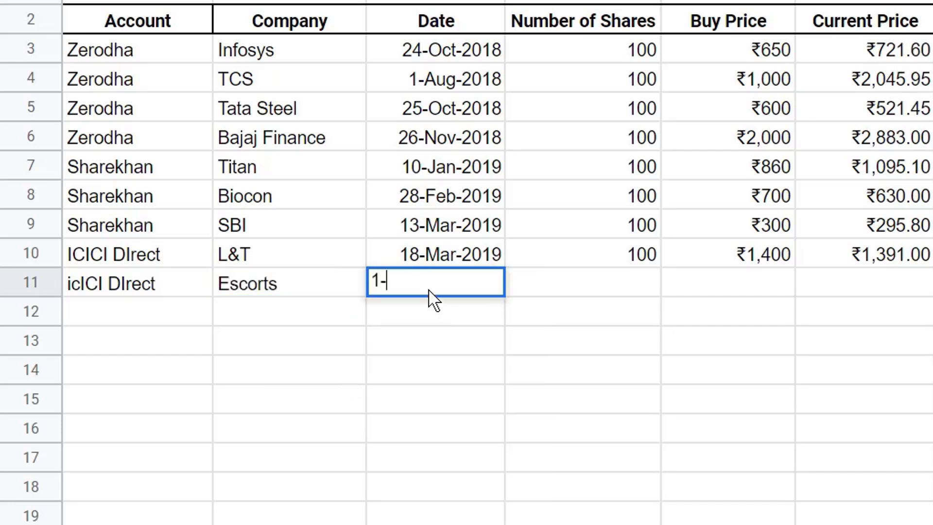
{"action": "type", "text": "mAR-2019"}
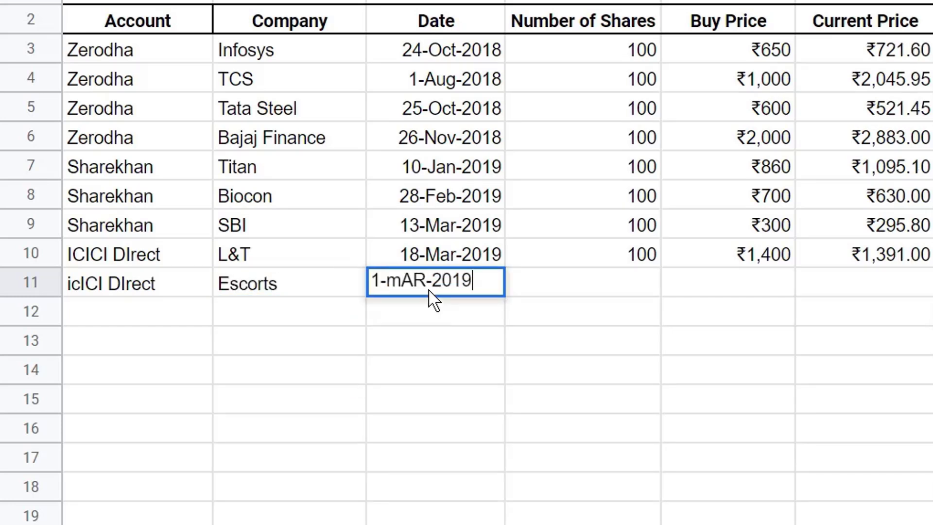
{"action": "key", "text": "Tab"}
{"action": "type", "text": "100"}
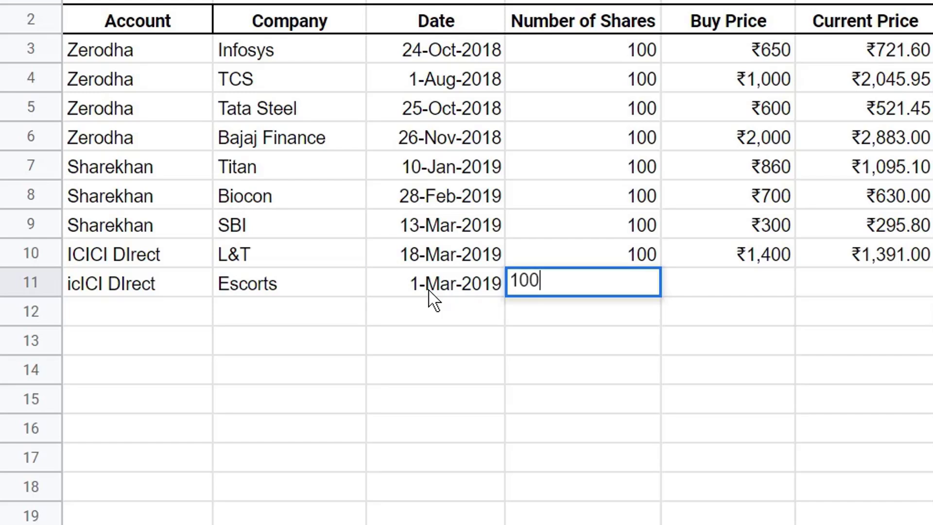
{"action": "key", "text": "Tab"}
{"action": "type", "text": "750"}
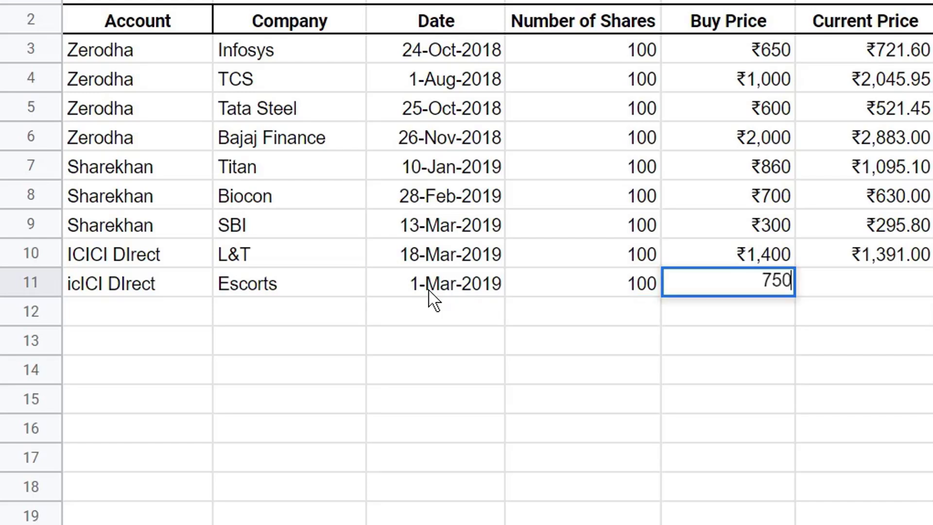
{"action": "key", "text": "Tab"}
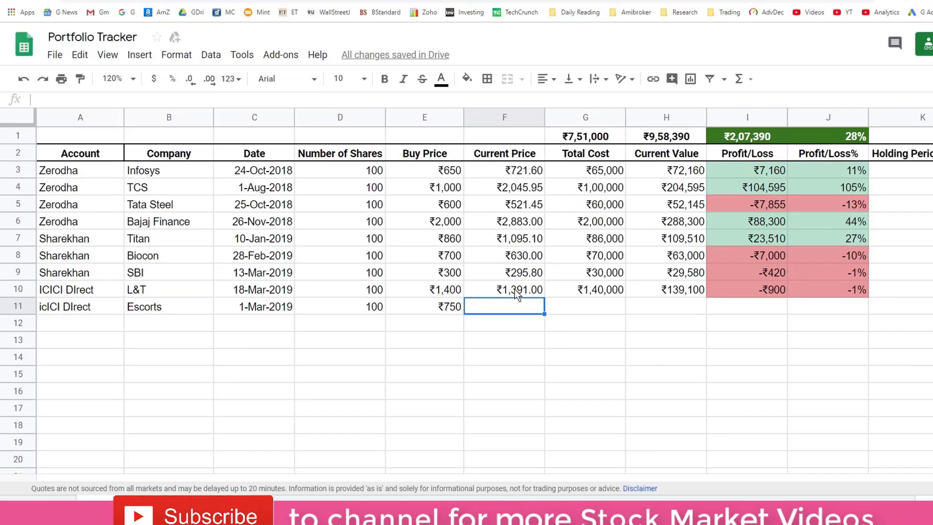
Copy L&T's F10:K10 formulas into the Escorts row, giving ₹783.55 price and ₹3,355 profit
{"action": "left_click", "coordinate": [875, 255]}
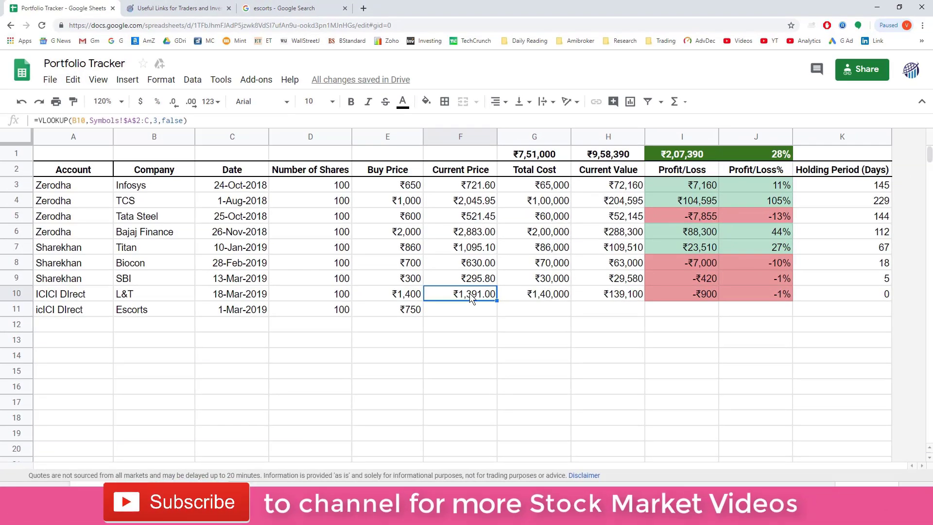
{"action": "left_click", "coordinate": [856, 296], "text": "shift"}
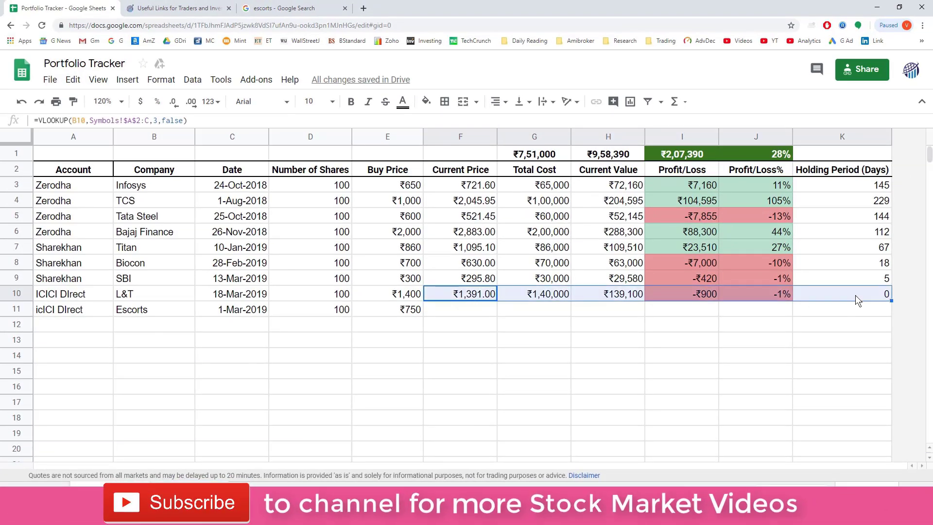
{"action": "right_click", "coordinate": [548, 298]}
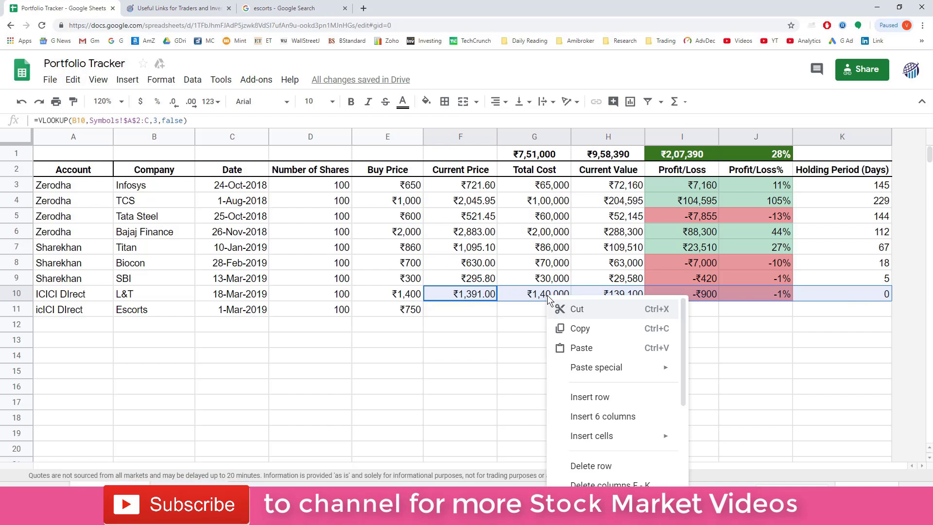
{"action": "left_click", "coordinate": [581, 329]}
{"action": "left_click", "coordinate": [466, 314]}
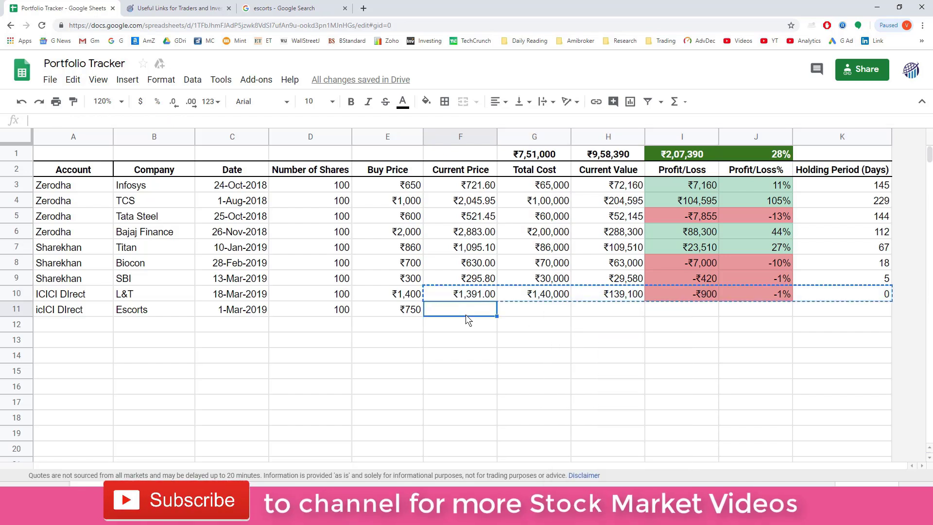
{"action": "right_click", "coordinate": [466, 312]}
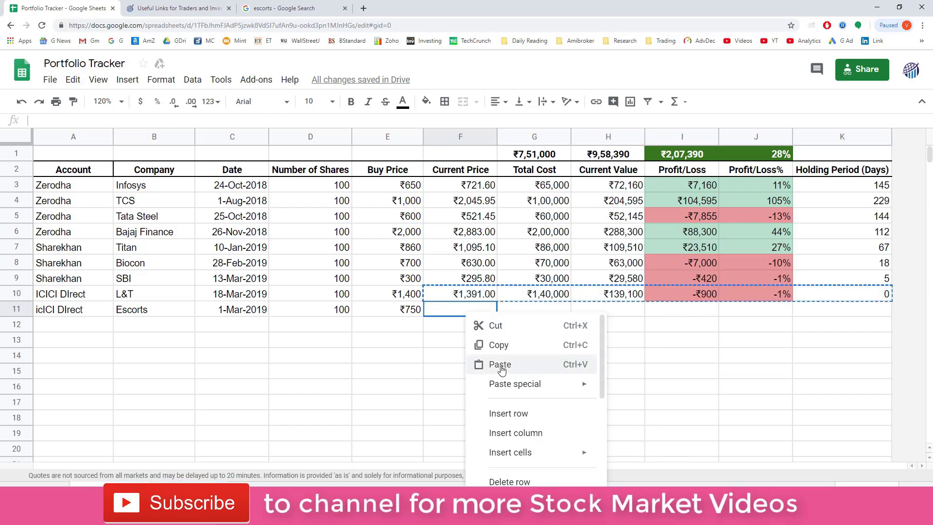
{"action": "left_click", "coordinate": [491, 363]}
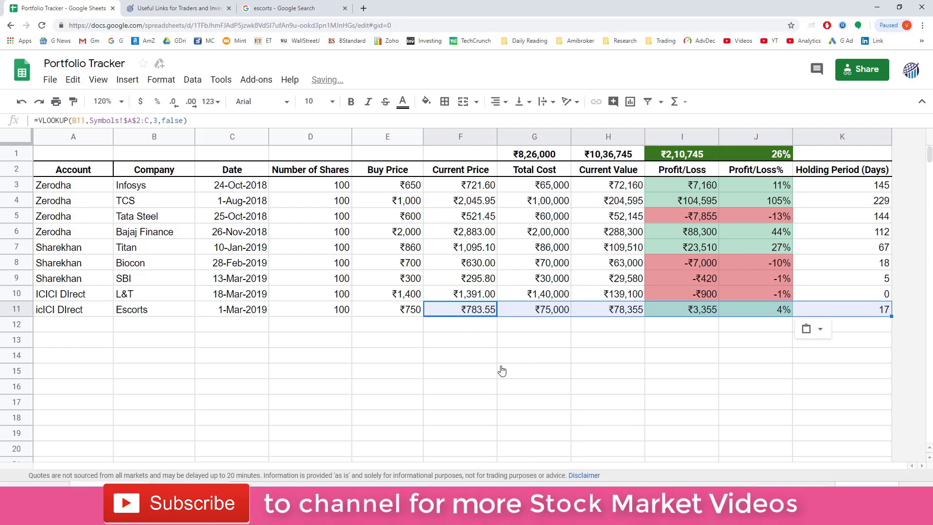
{"action": "left_click", "coordinate": [501, 367]}
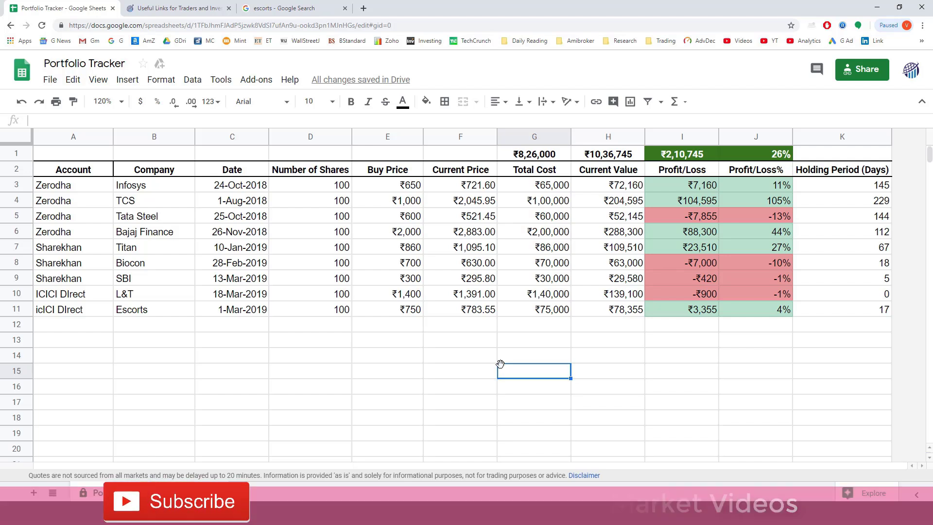
{"action": "key", "text": "ctrl+3"}
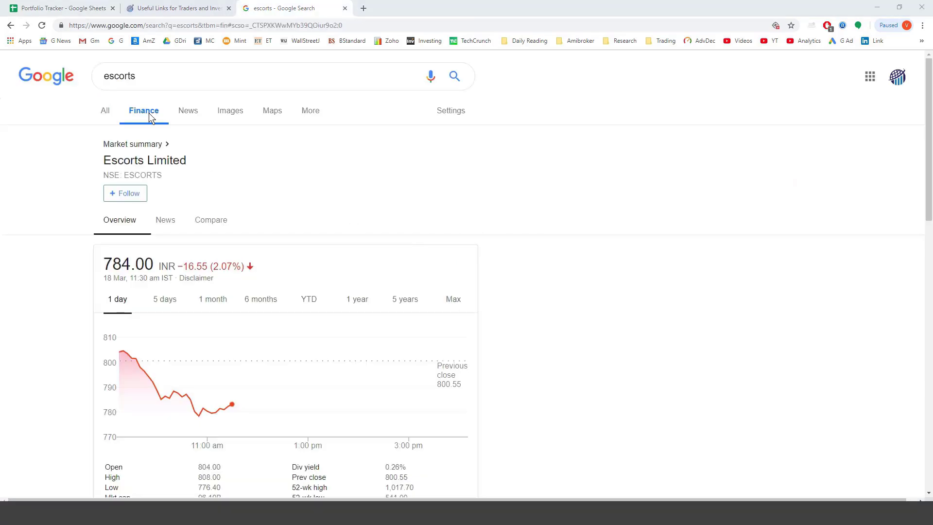
Replace the search with 'ICICI BANK' to show NSE: ICICIBANK at 394.55 INR
{"action": "double_click", "coordinate": [143, 74]}
{"action": "type", "text": "ICICI "}
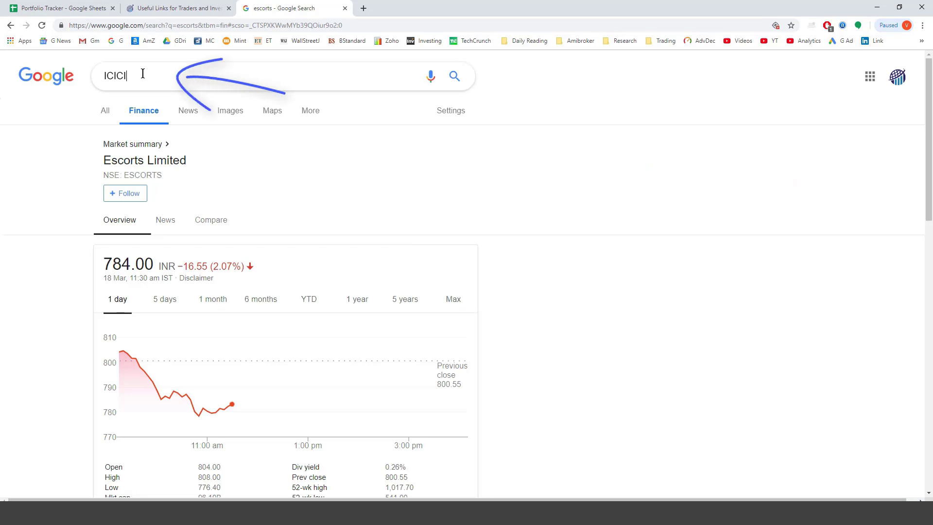
{"action": "type", "text": "BANK"}
{"action": "key", "text": "Return"}
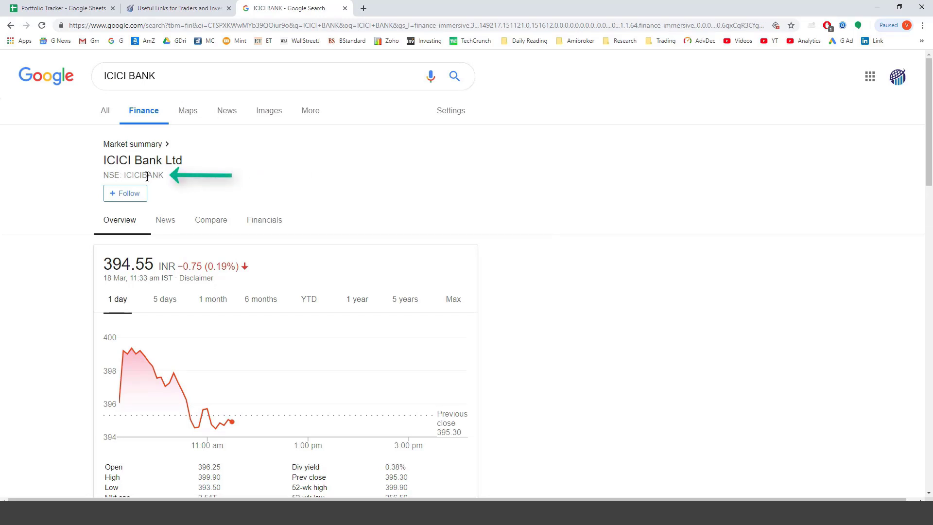
In the Symbols sheet, enter ICICI Bank with symbol NSE:ICICIBANK in row 16
{"action": "left_click", "coordinate": [55, 8]}
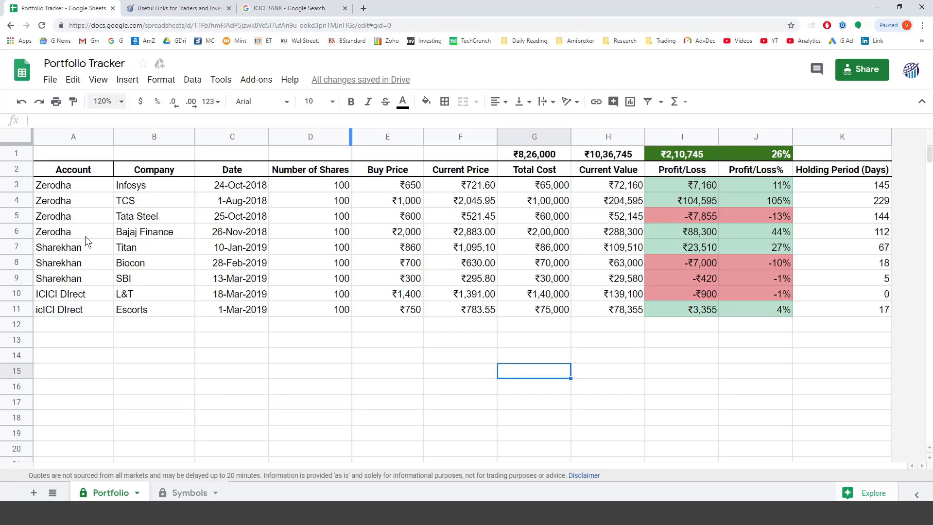
{"action": "left_click", "coordinate": [180, 492]}
{"action": "left_click", "coordinate": [61, 387]}
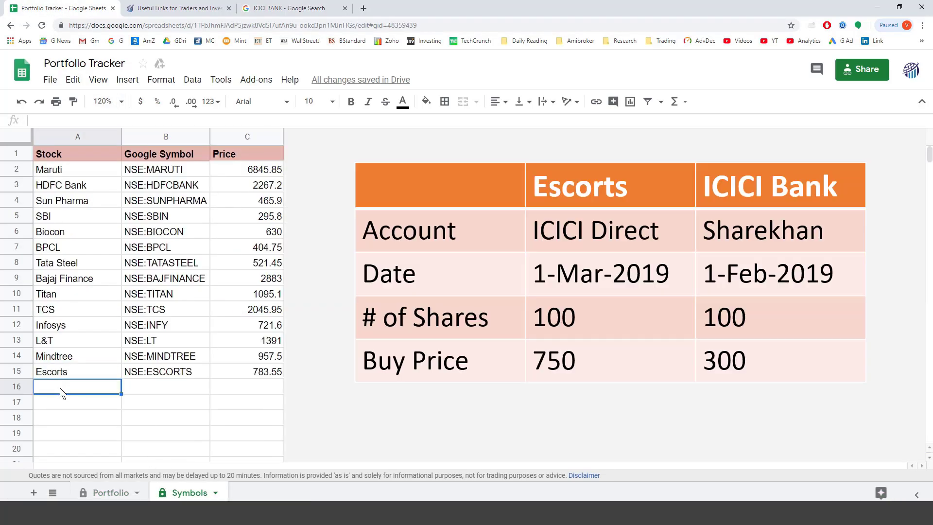
{"action": "type", "text": "ICICIC"}
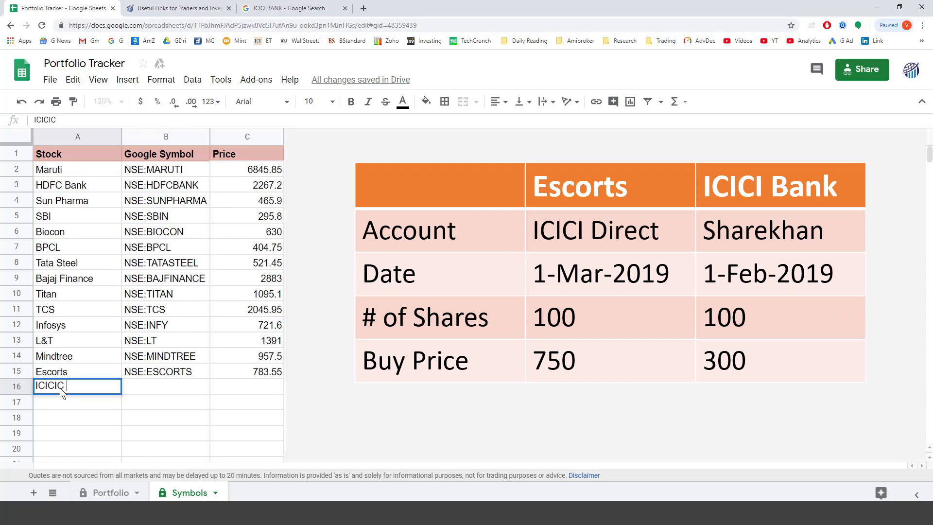
{"action": "type", "text": "Bank"}
{"action": "key", "text": "Tab"}
{"action": "type", "text": "NSE"}
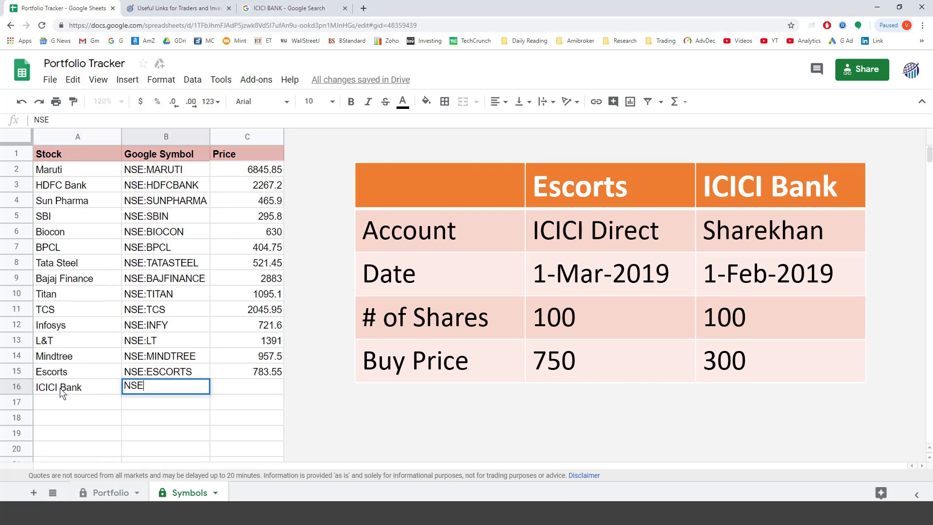
{"action": "type", "text": ":ICICIBANK"}
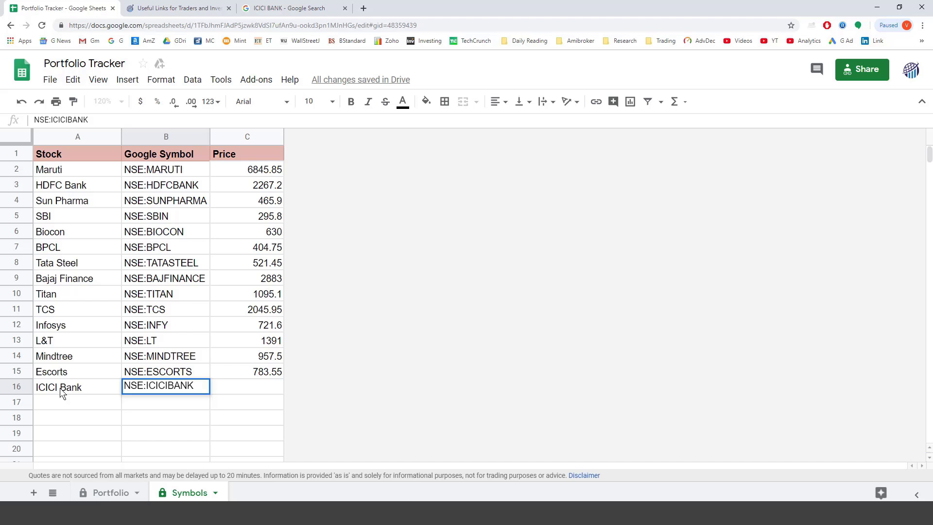
Copy the Escorts price formula from C15 into C16 so ICICI Bank shows 394.8
{"action": "left_click", "coordinate": [244, 373]}
{"action": "key", "text": "ctrl+c"}
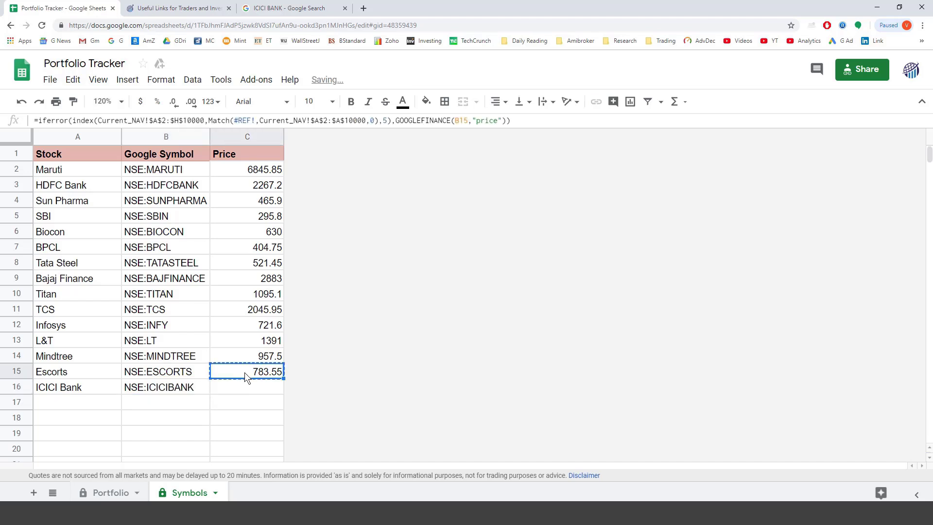
{"action": "left_click", "coordinate": [244, 387]}
{"action": "key", "text": "ctrl+v"}
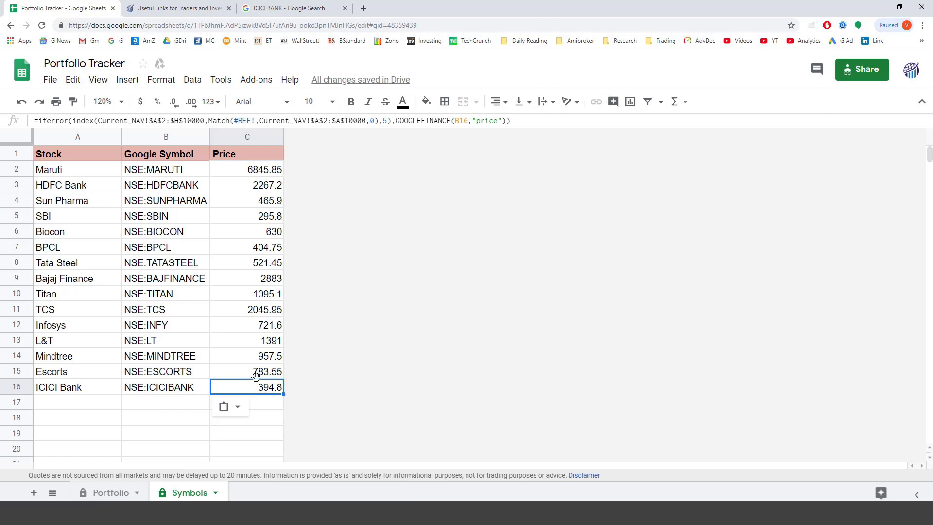
{"action": "left_click", "coordinate": [258, 374]}
{"action": "right_click", "coordinate": [258, 375]}
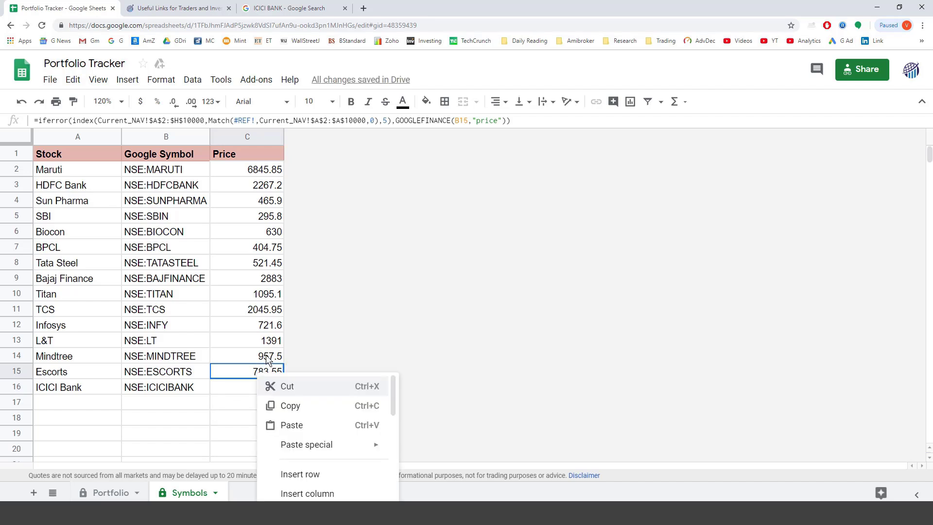
{"action": "left_click", "coordinate": [289, 406]}
{"action": "left_click", "coordinate": [281, 397]}
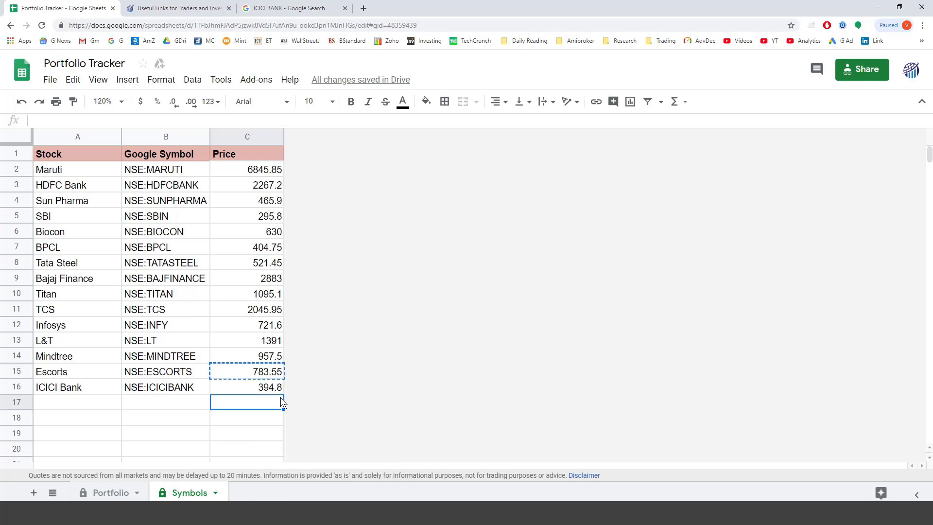
{"action": "left_click", "coordinate": [266, 389]}
{"action": "right_click", "coordinate": [267, 389]}
{"action": "left_click", "coordinate": [298, 441]}
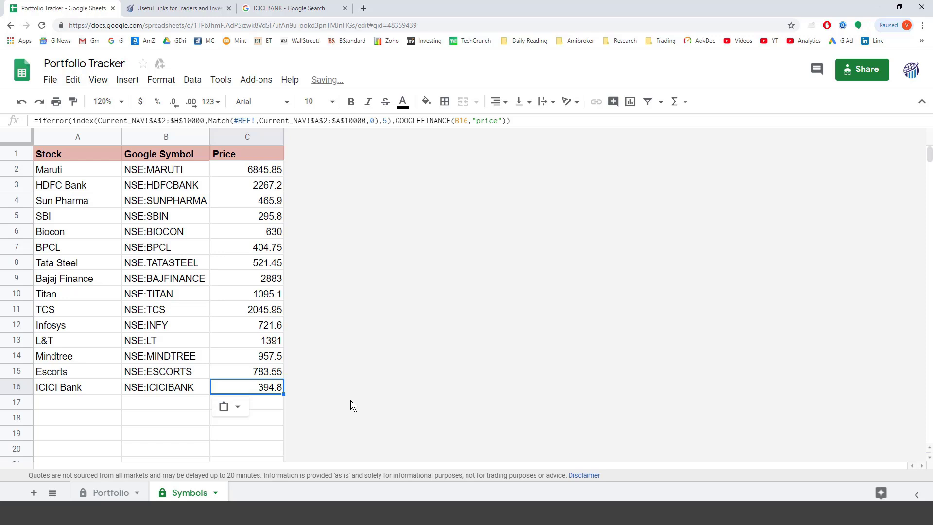
{"action": "left_click", "coordinate": [129, 492]}
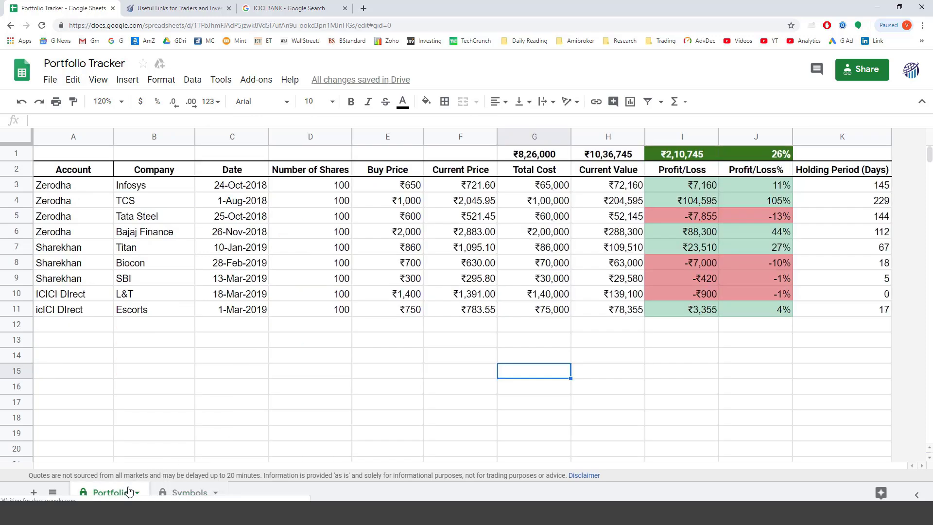
Replace the misspelled account name in A11 with ICICI DIrect copied from A10
{"action": "left_click", "coordinate": [50, 323]}
{"action": "left_click", "coordinate": [60, 286]}
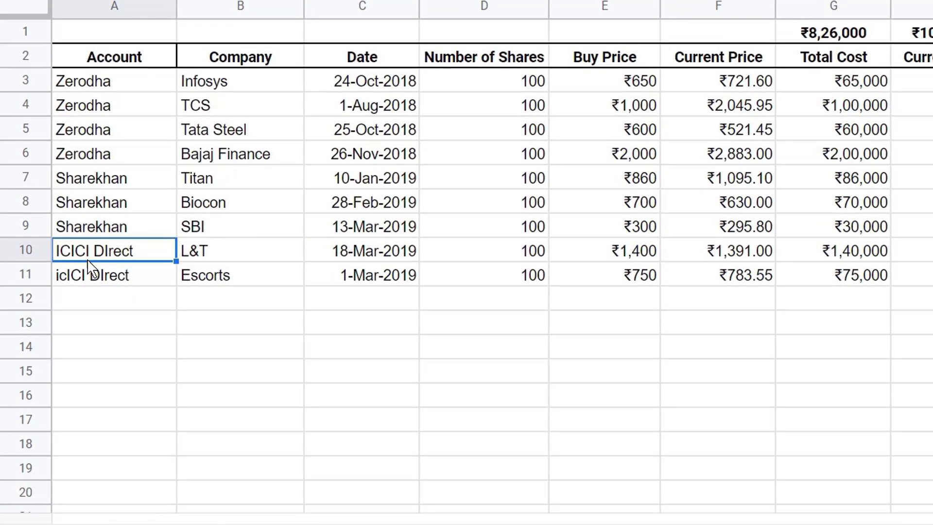
{"action": "key", "text": "ctrl+c"}
{"action": "left_click", "coordinate": [70, 302]}
{"action": "key", "text": "ctrl+v"}
Add row 12: Sharekhan, ICICI Bank, 1-Feb-2019, 100 shares at ₹300
{"action": "left_click", "coordinate": [96, 302]}
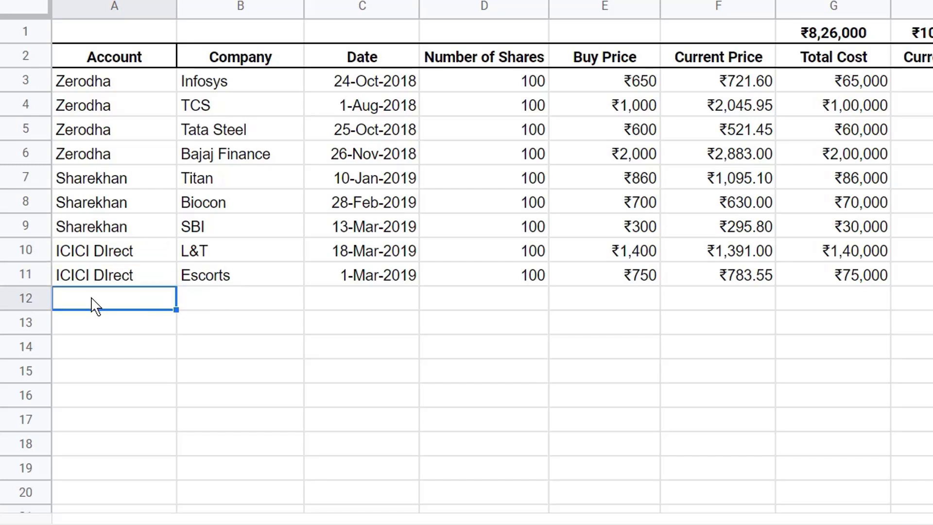
{"action": "type", "text": "Shar"}
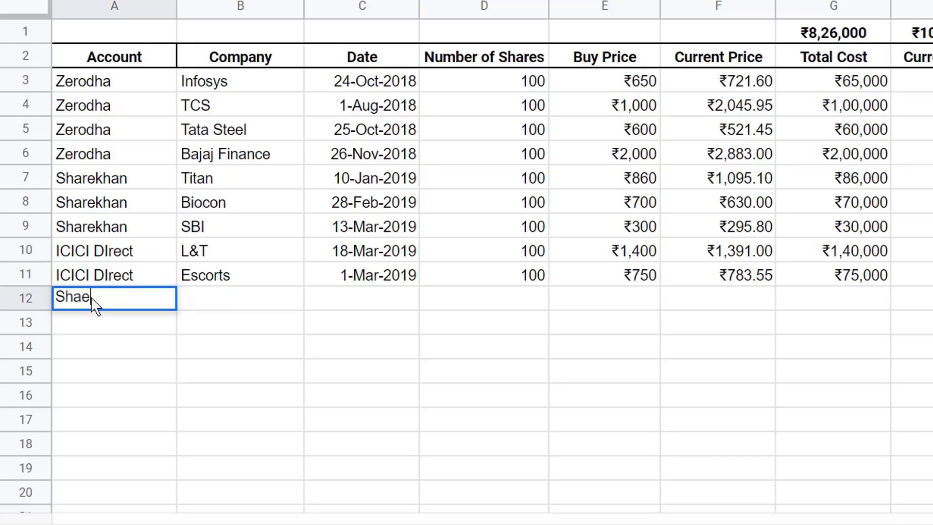
{"action": "type", "text": "ekhan"}
{"action": "key", "text": "Tab"}
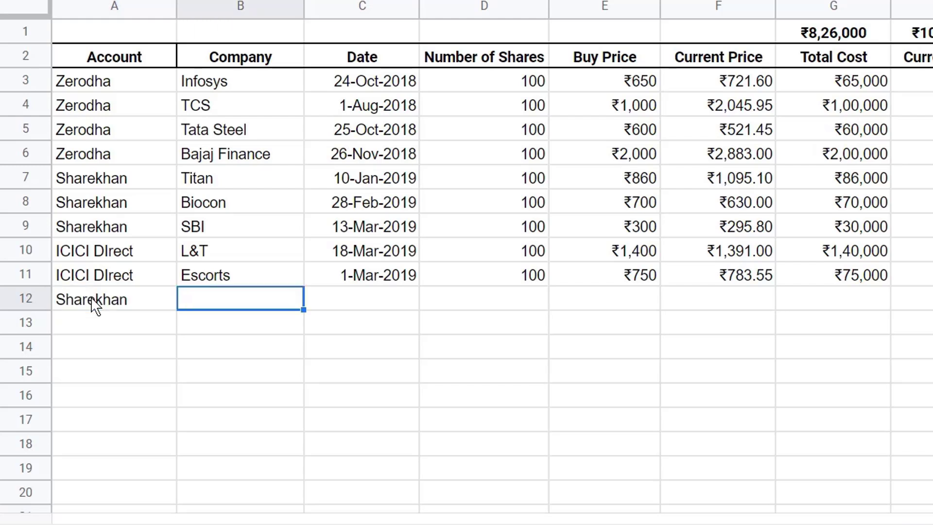
{"action": "type", "text": "ICICI Bank"}
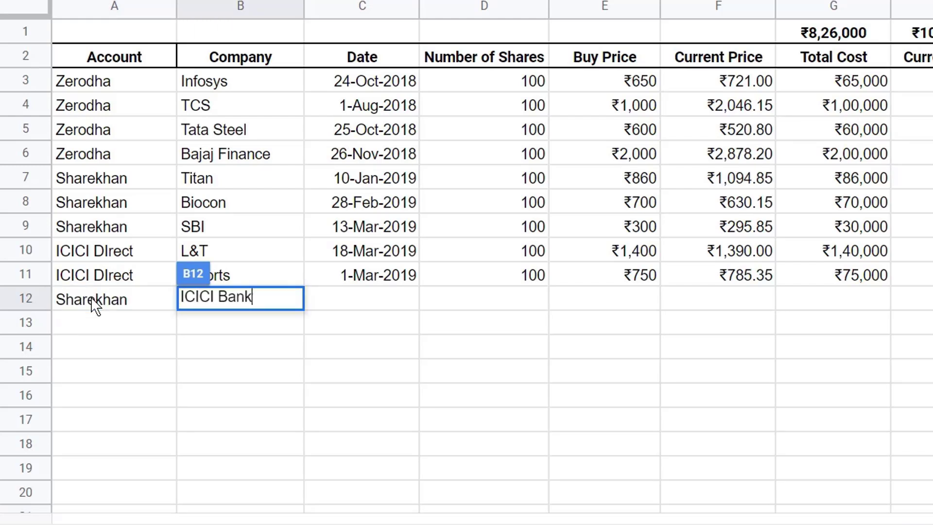
{"action": "key", "text": "Tab"}
{"action": "type", "text": "1-Feb-2019"}
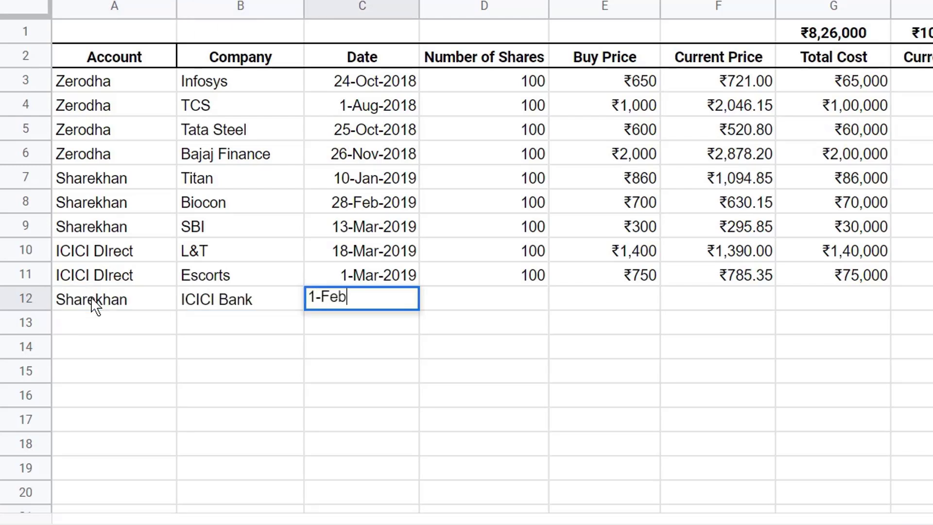
{"action": "key", "text": "Tab"}
{"action": "type", "text": "100"}
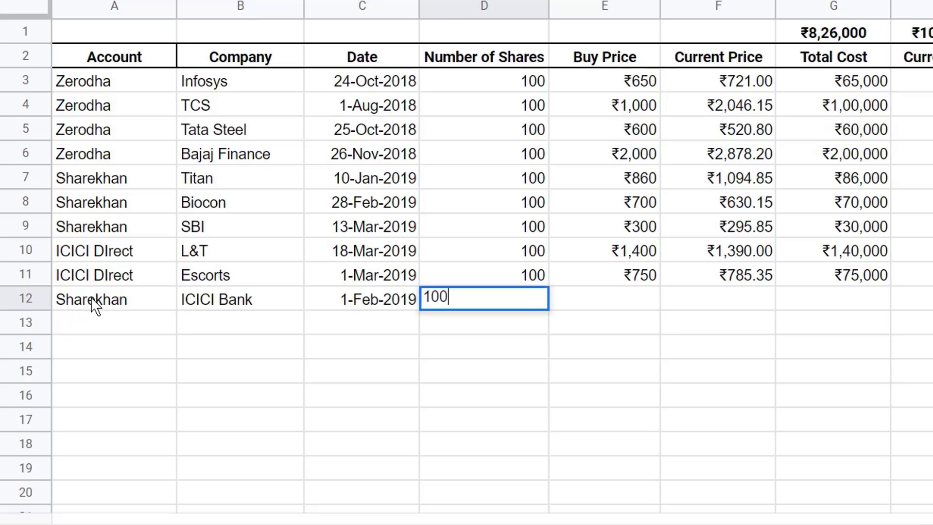
{"action": "key", "text": "Tab"}
{"action": "type", "text": "300"}
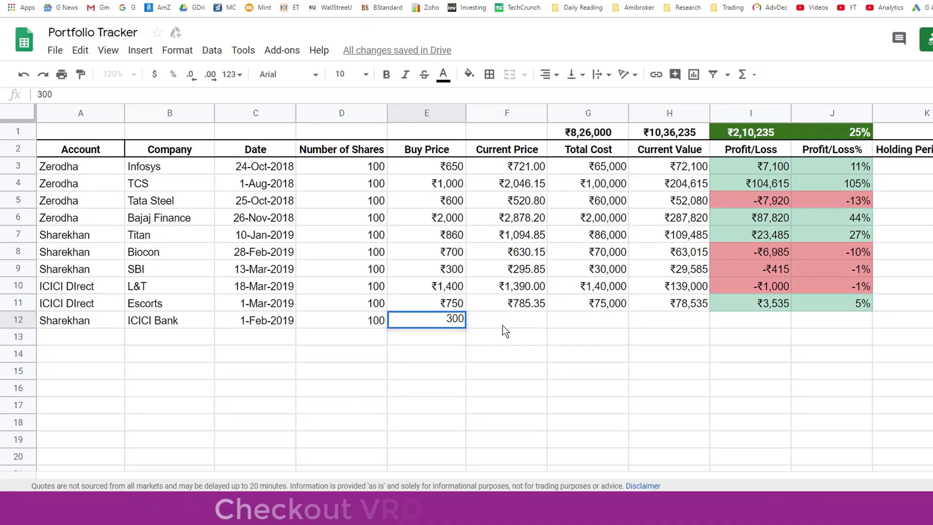
{"action": "key", "text": "Tab"}
Copy the F11:K11 formulas into row 12, giving ICICI Bank ₹394.60 and ₹9,460 profit
{"action": "left_click", "coordinate": [468, 309]}
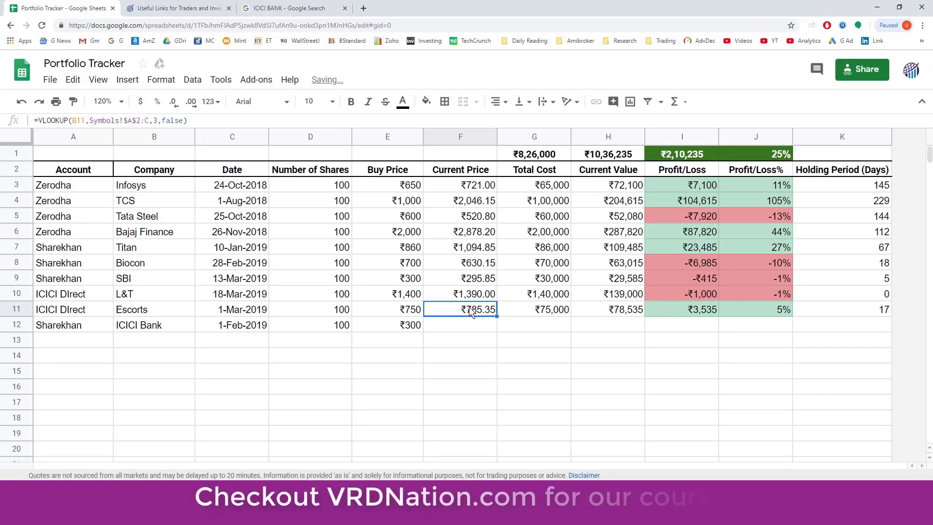
{"action": "left_click", "coordinate": [808, 311], "text": "shift"}
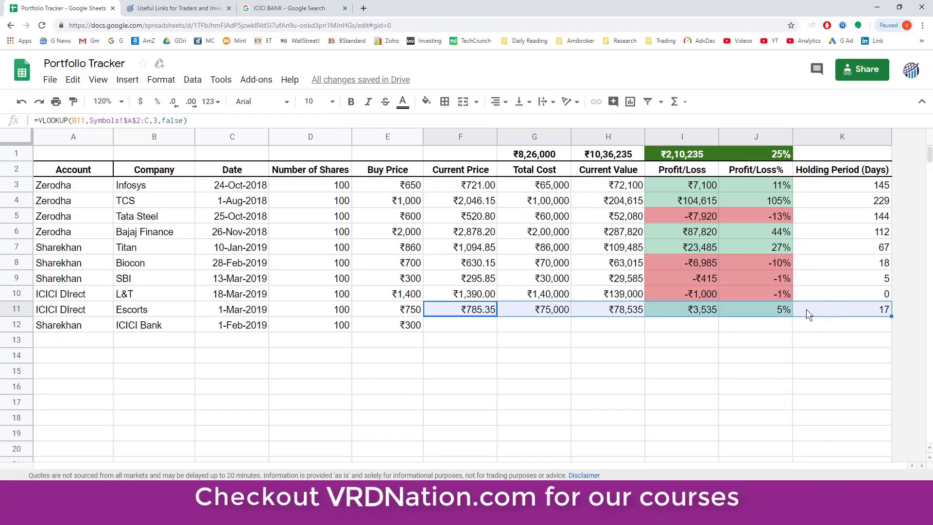
{"action": "right_click", "coordinate": [806, 310]}
{"action": "left_click", "coordinate": [779, 401]}
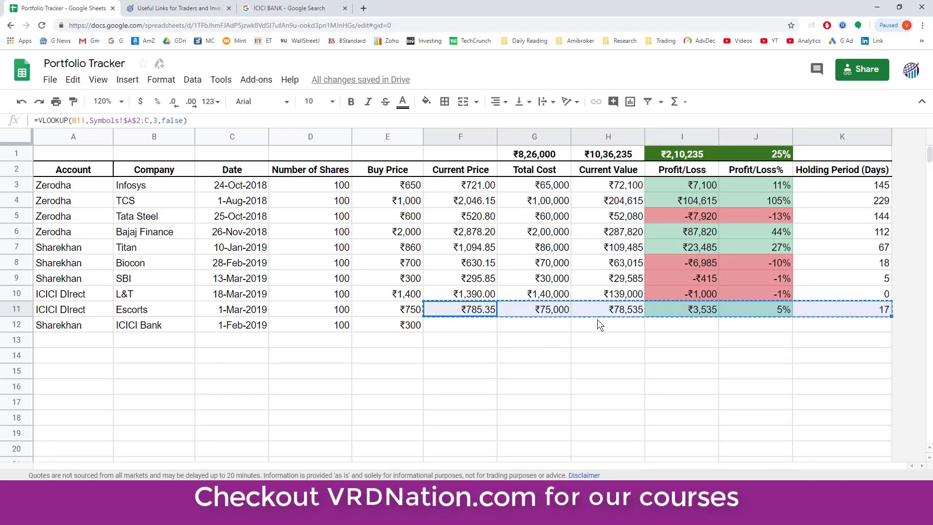
{"action": "left_click", "coordinate": [451, 323]}
{"action": "right_click", "coordinate": [452, 323]}
{"action": "left_click", "coordinate": [470, 377]}
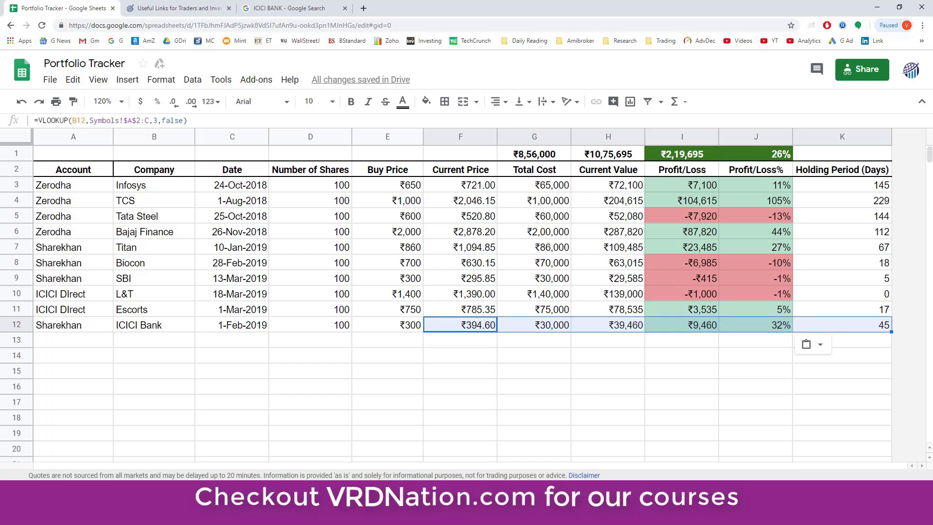
{"action": "left_click", "coordinate": [682, 341]}
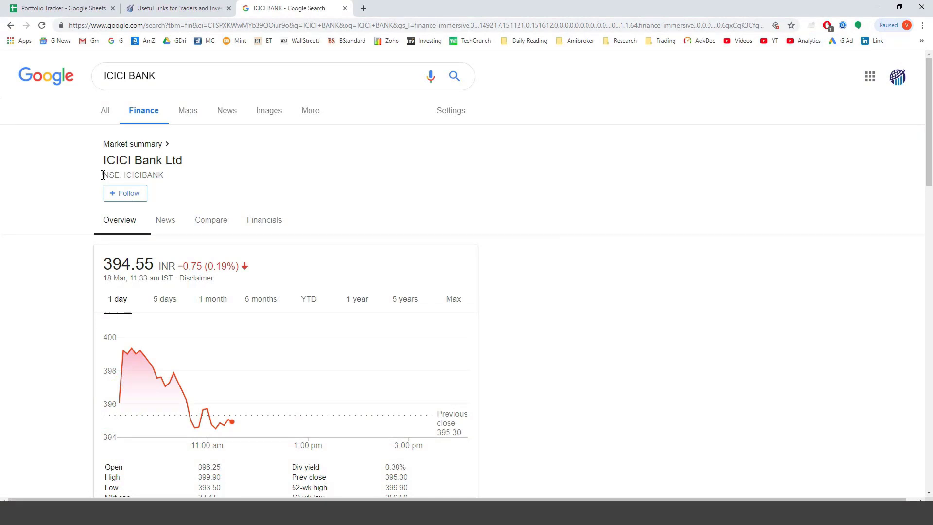
Copy the 'NSE: ICICIBANK' symbol from Google and paste it into Symbols cell B16
{"action": "left_click_drag", "start_coordinate": [102, 176], "coordinate": [162, 176]}
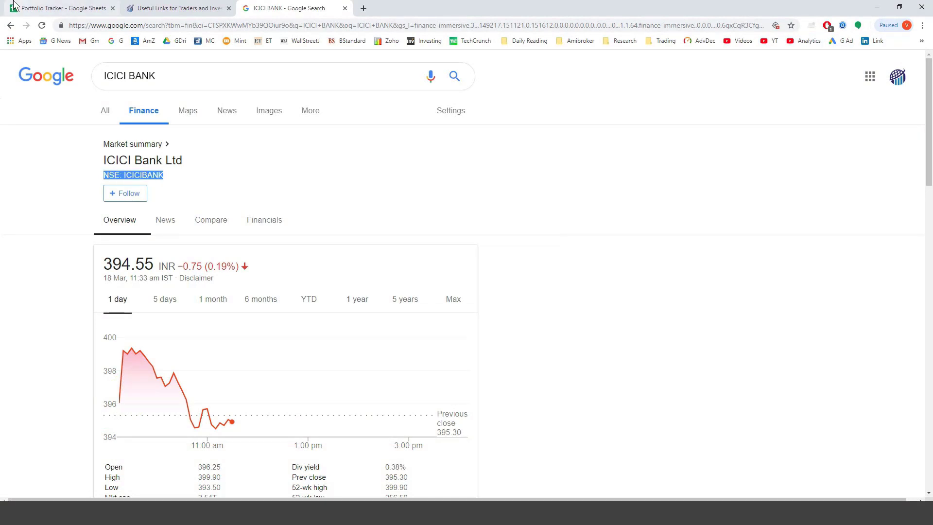
{"action": "left_click", "coordinate": [39, 8]}
{"action": "left_click", "coordinate": [330, 317]}
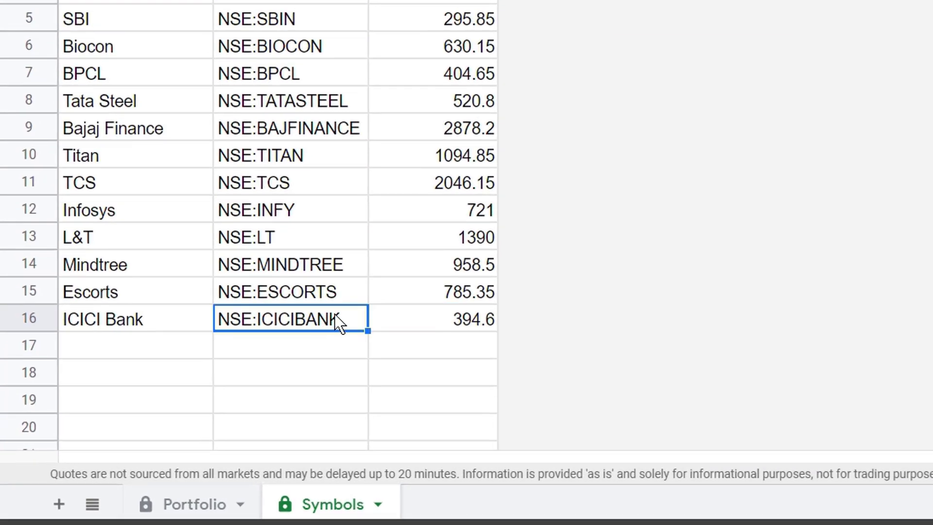
{"action": "double_click", "coordinate": [330, 317]}
{"action": "key", "text": "ctrl+v"}
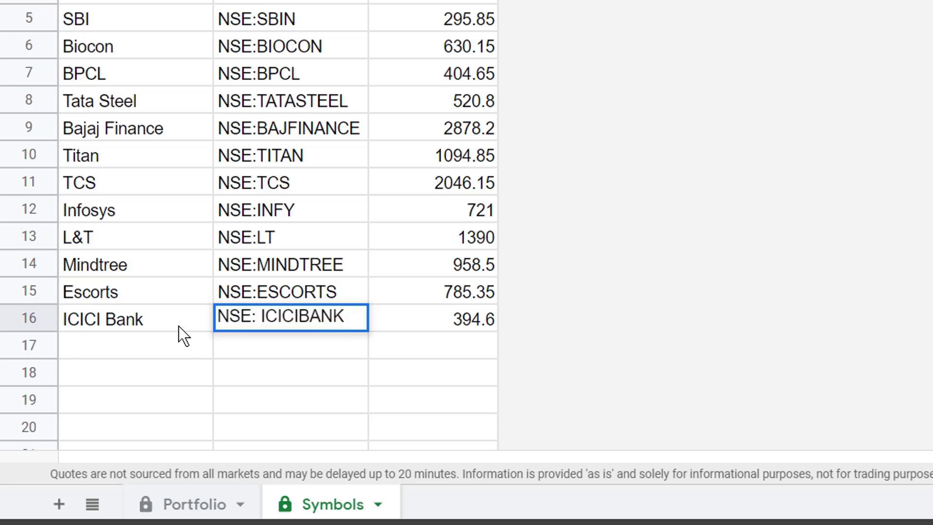
{"action": "left_click", "coordinate": [182, 327]}
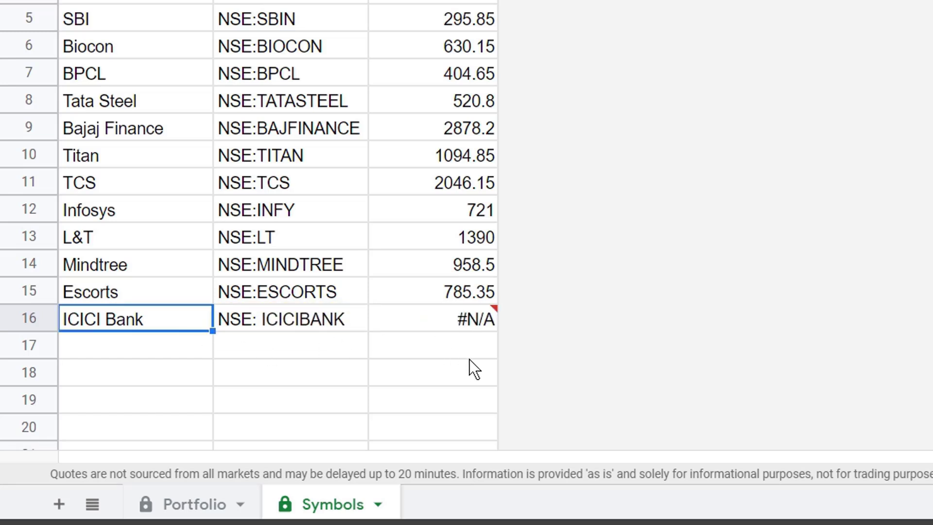
Delete the space in B16 so the symbol reads NSE:ICICIBANK and the price loads
{"action": "mouse_move", "coordinate": [479, 328]}
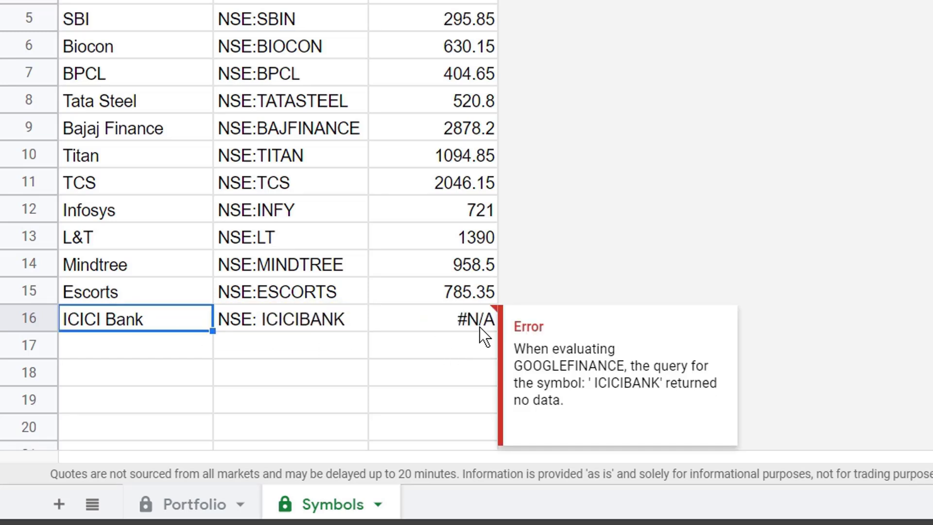
{"action": "double_click", "coordinate": [281, 319]}
{"action": "left_click", "coordinate": [261, 318]}
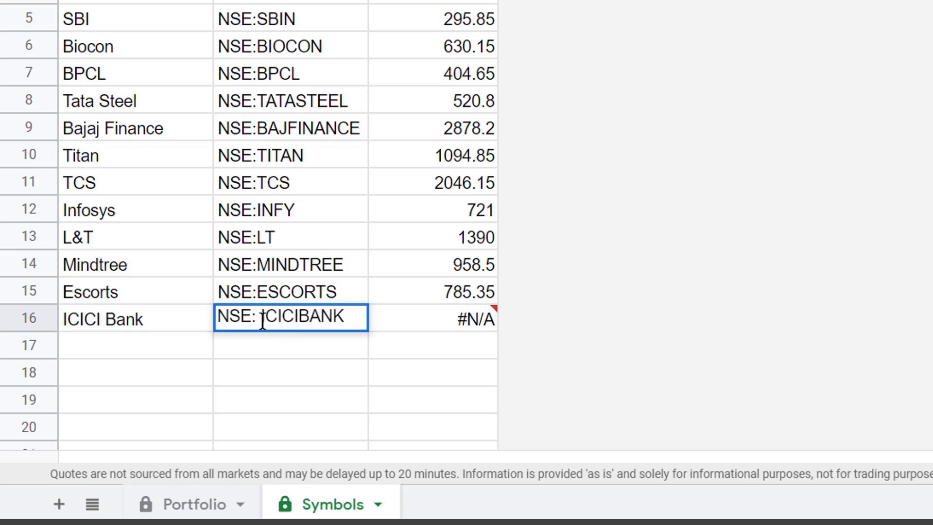
{"action": "key", "text": "BackSpace"}
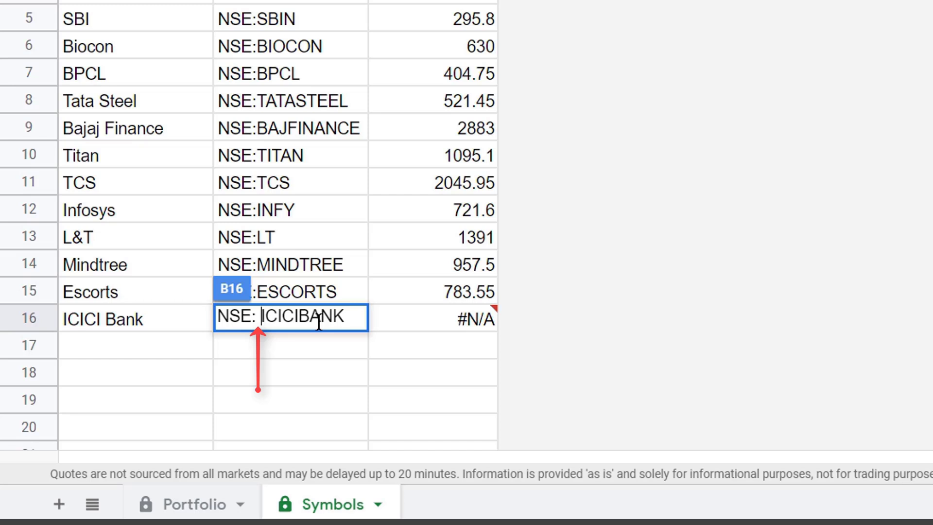
{"action": "key", "text": "BackSpace"}
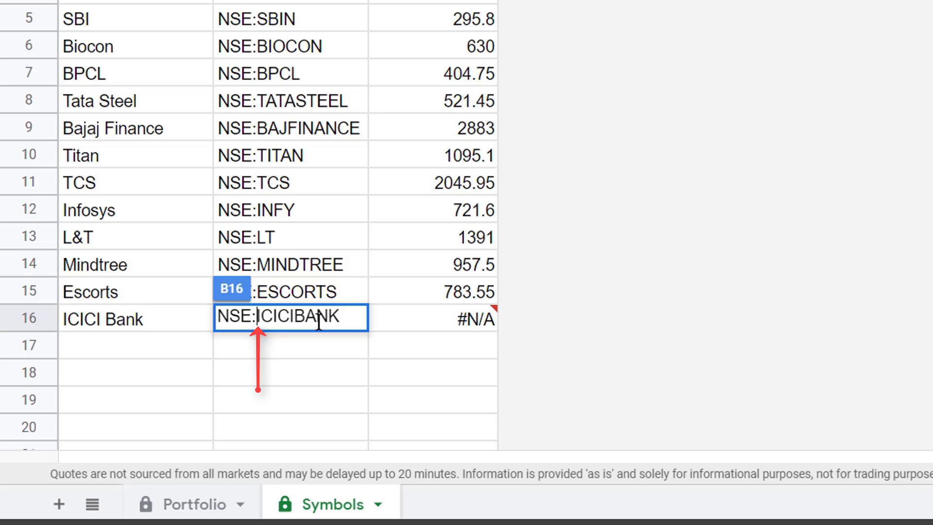
{"action": "key", "text": "Return"}
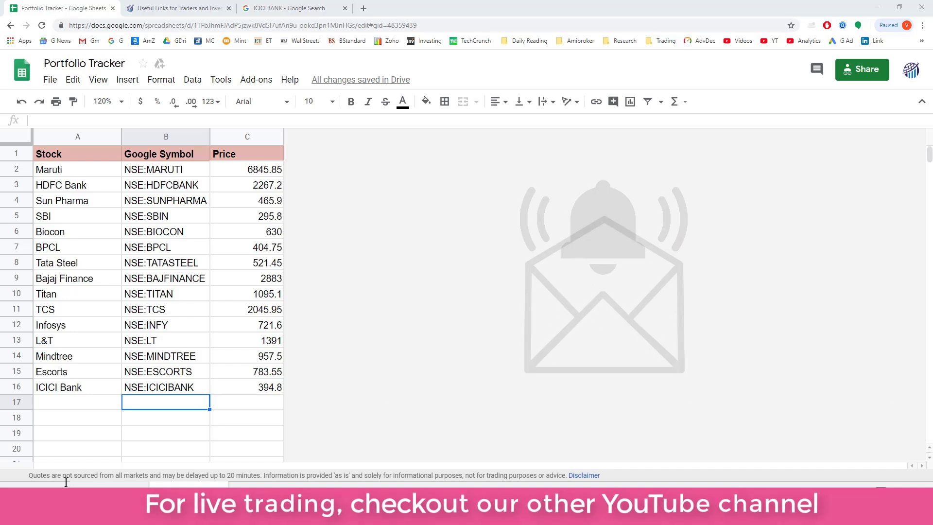
Switch to the Portfolio sheet, where ICICI Bank shows ₹394.80 and ₹9,480 profit
{"action": "left_click", "coordinate": [110, 484]}
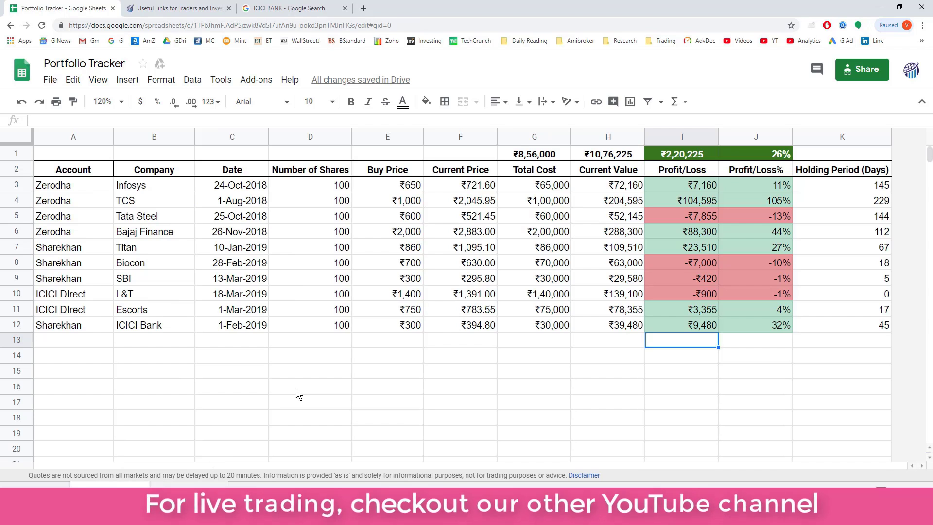